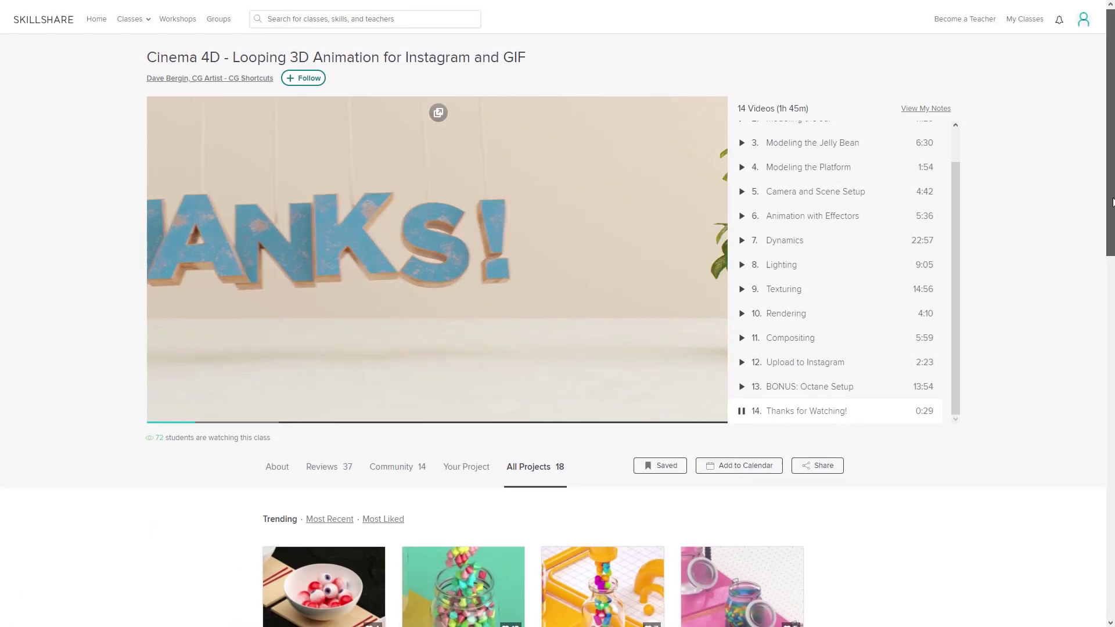
- Open Skillshare's Animation class category and scroll through the listed classes
left_click_drag(1112, 189, 1111, 236)
left_click_drag(1110, 237, 1110, 245)
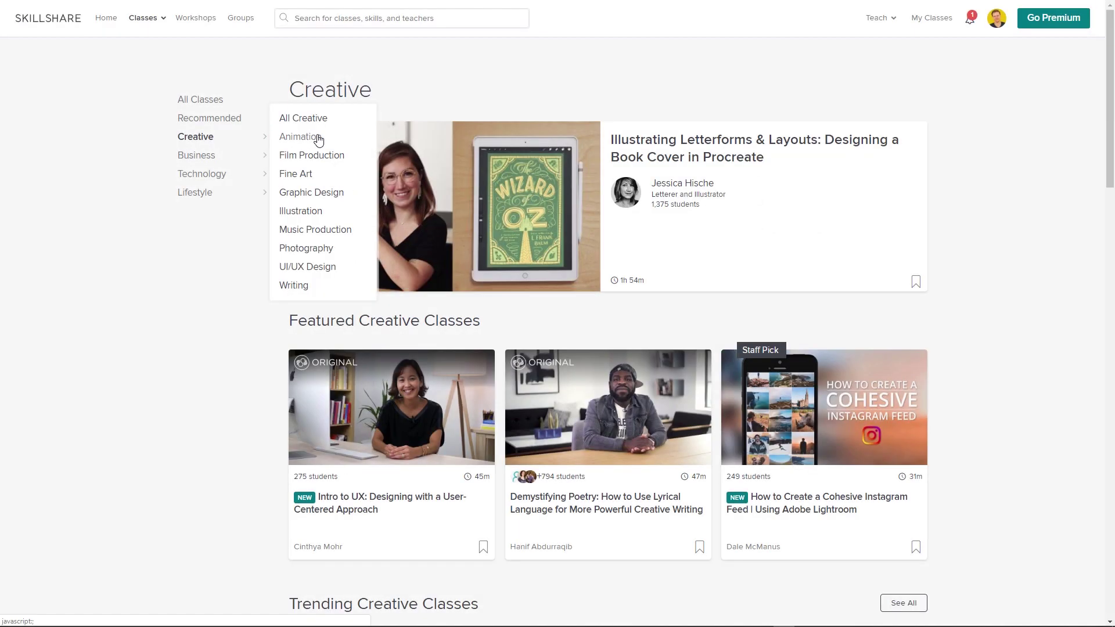
left_click(318, 137)
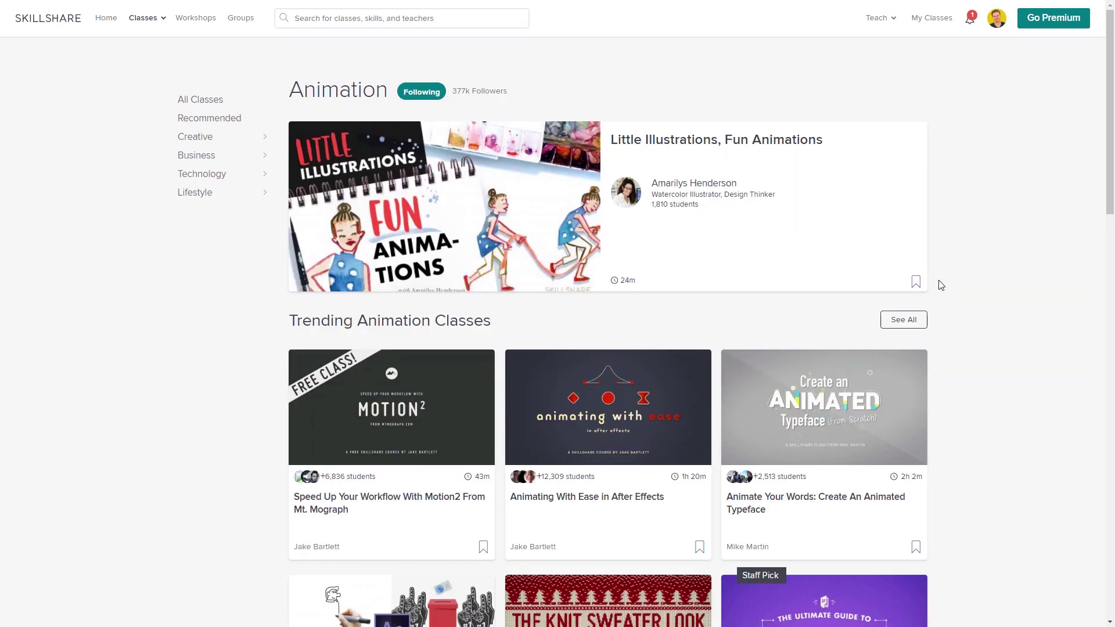
scroll(1009, 298, "down", 1)
scroll(1009, 298, "down", 3)
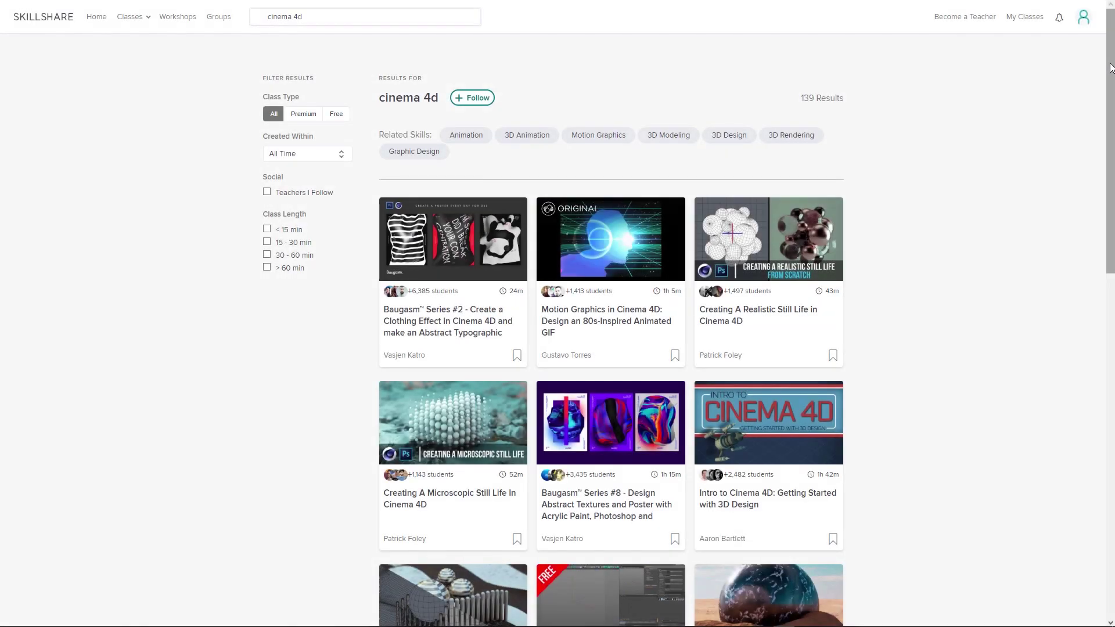
scroll(1112, 79, "down", 2)
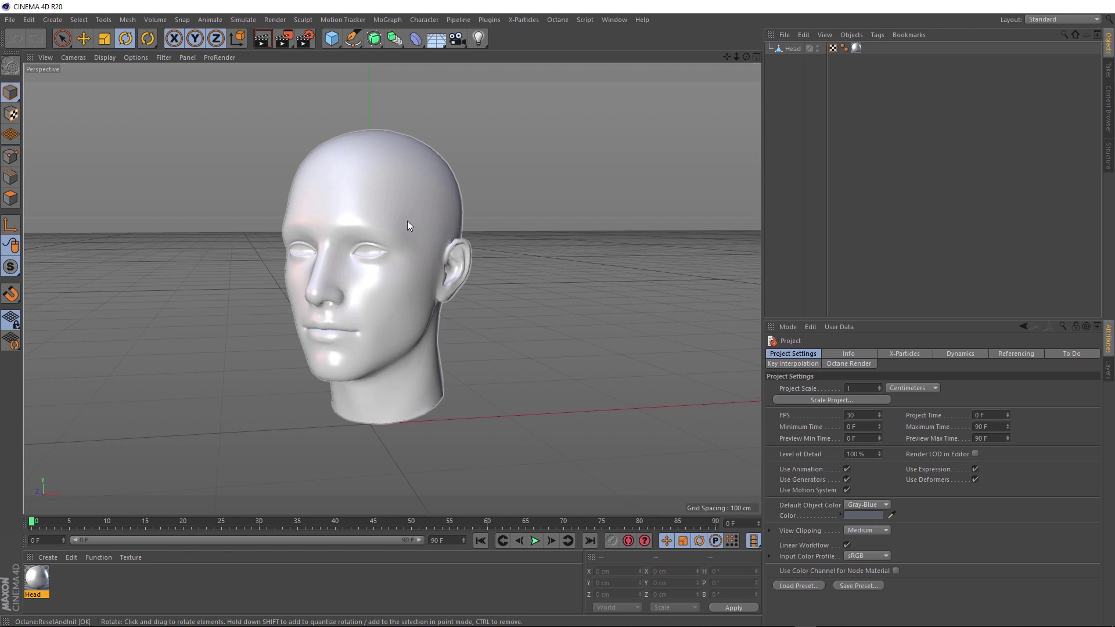
- Put the Head model under a new MoGraph Voronoi Fracture
left_click(791, 49)
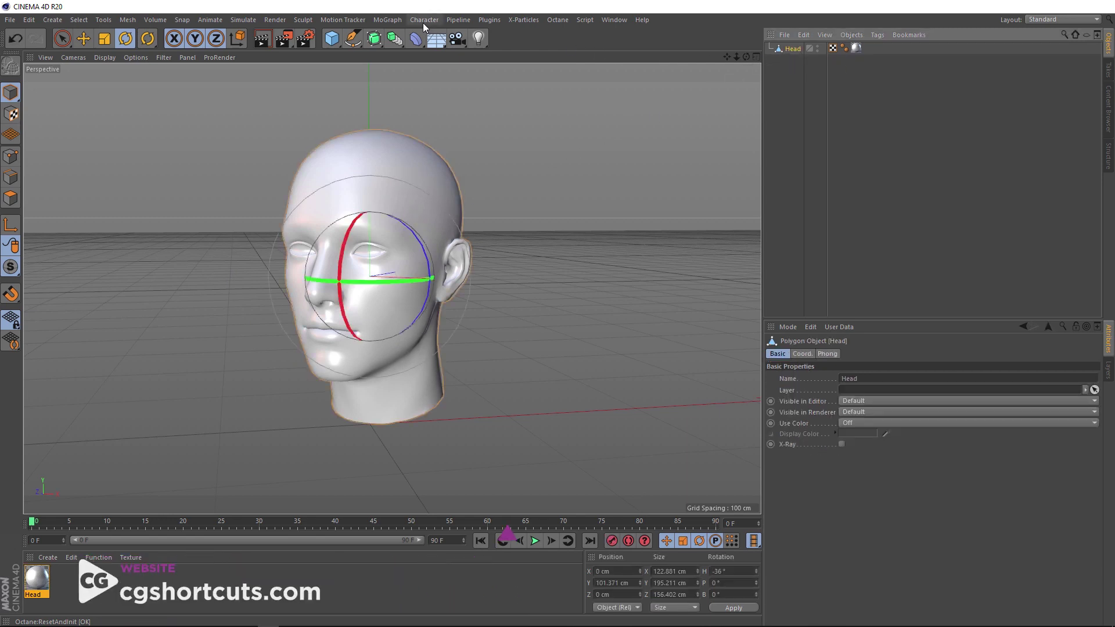
left_click(387, 21)
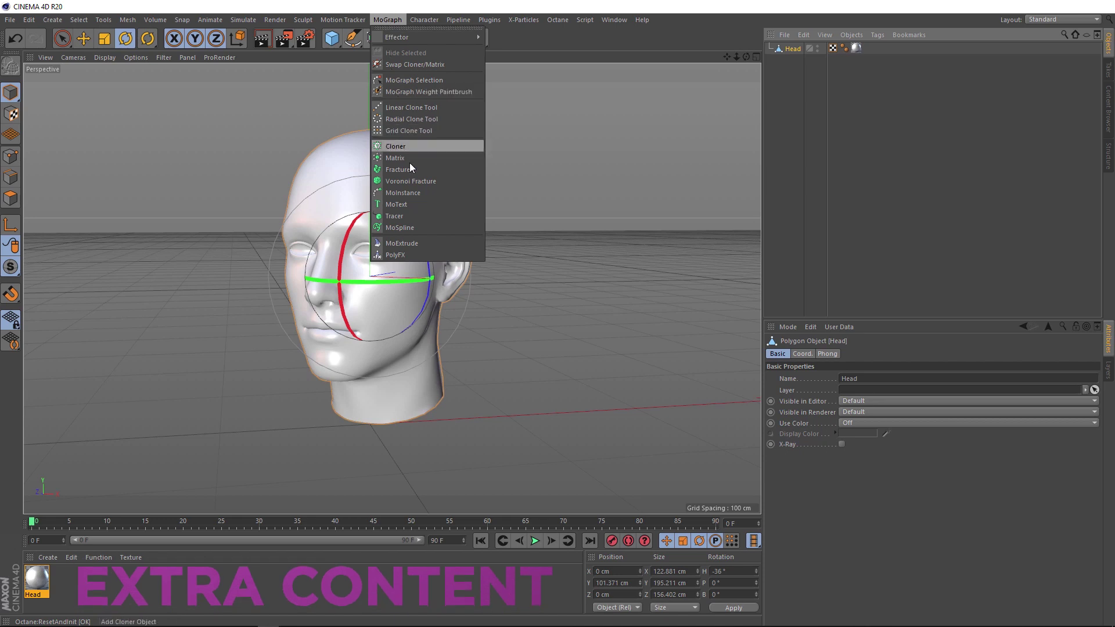
left_click(463, 182)
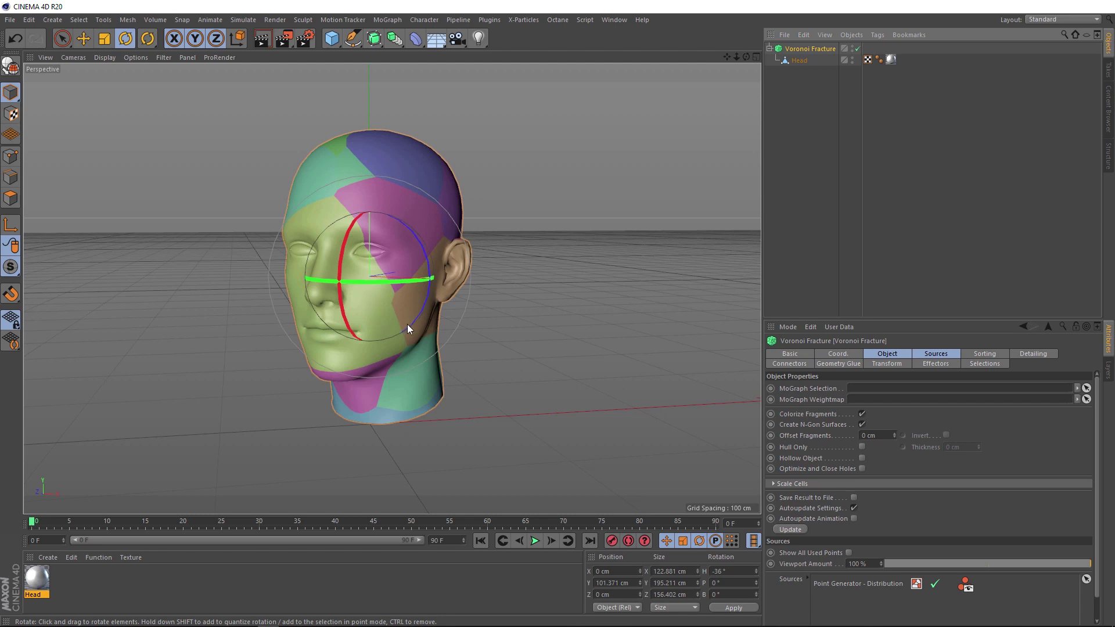
mouse_move(406, 324)
left_mouse_down("alt")
mouse_move(520, 321)
mouse_move(392, 329)
left_mouse_up("alt")
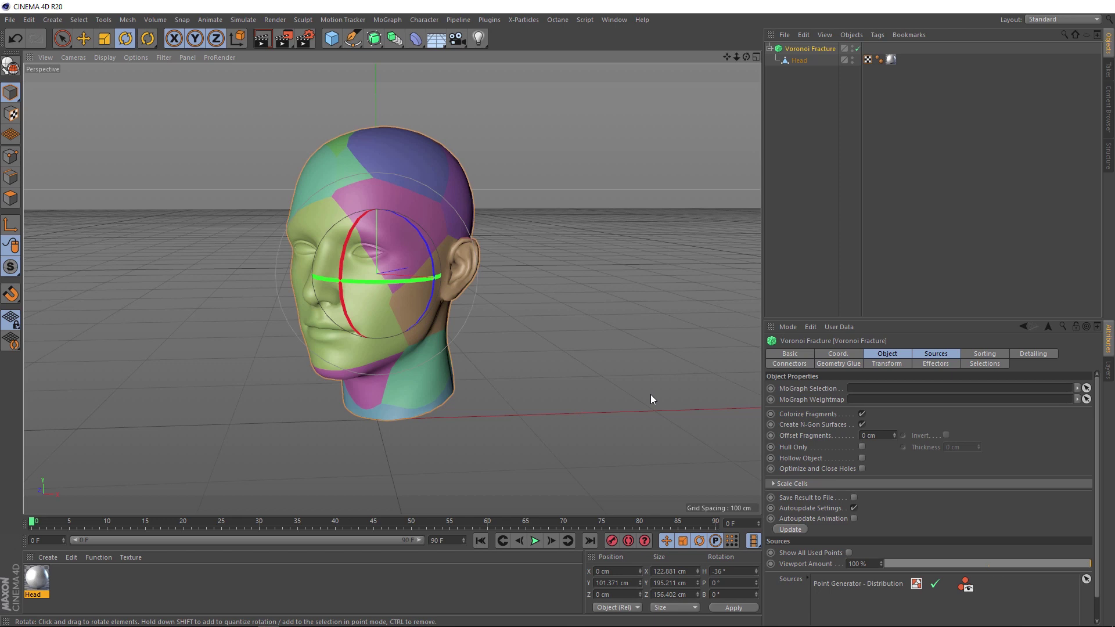
- Set the fracture's Offset Fragments to 1 cm so the pieces separate
left_click_drag(893, 437, 901, 430)
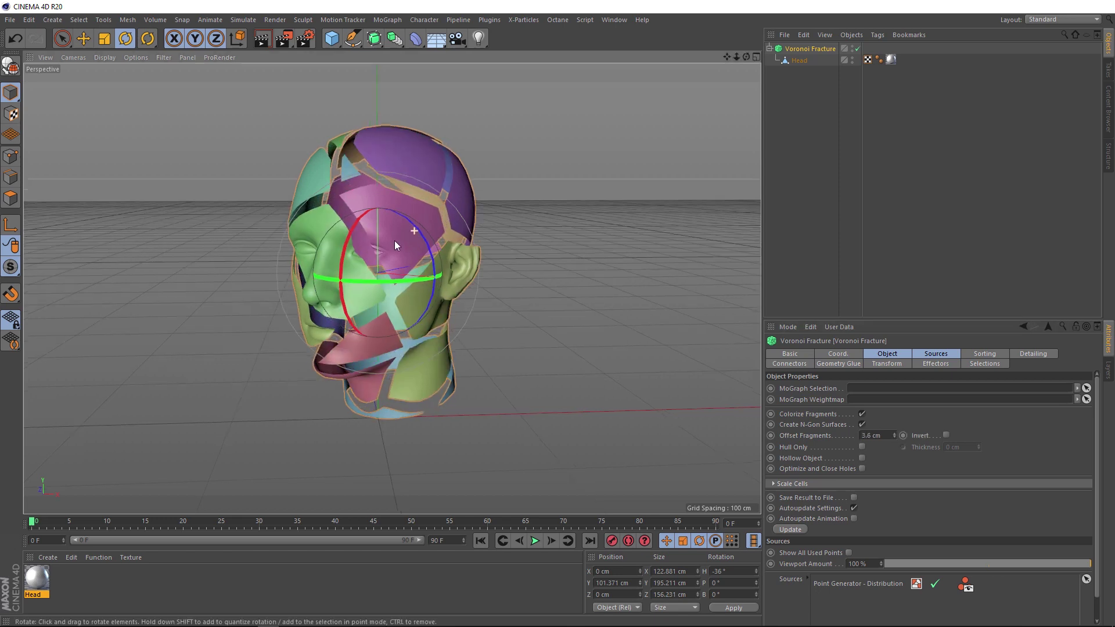
left_click_drag(395, 240, 463, 234, "alt")
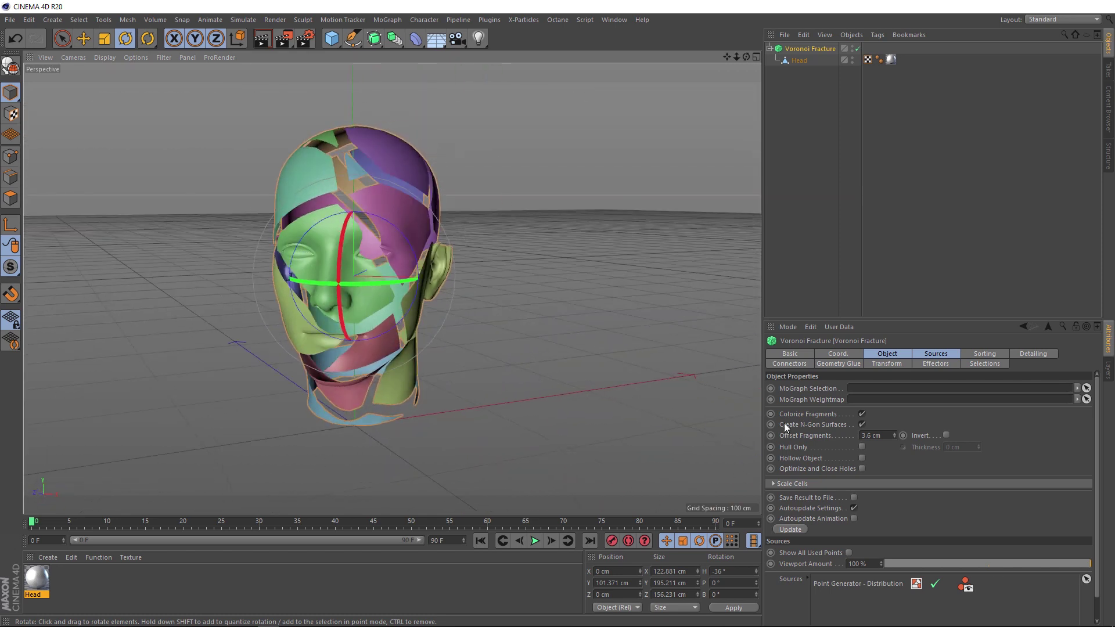
double_click(890, 435)
type("1")
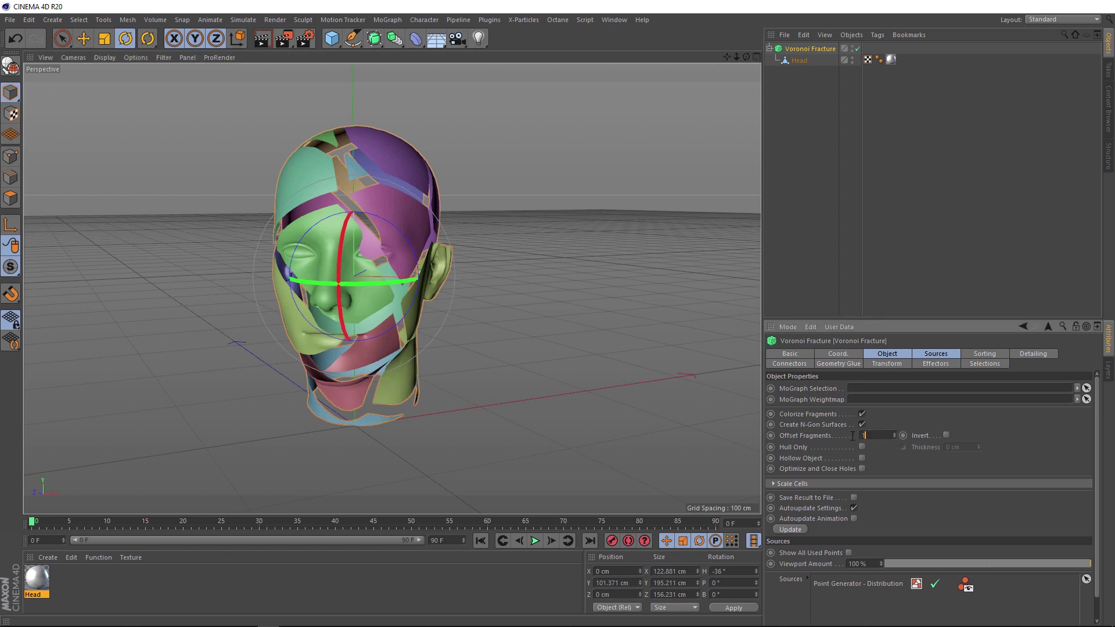
key("Return")
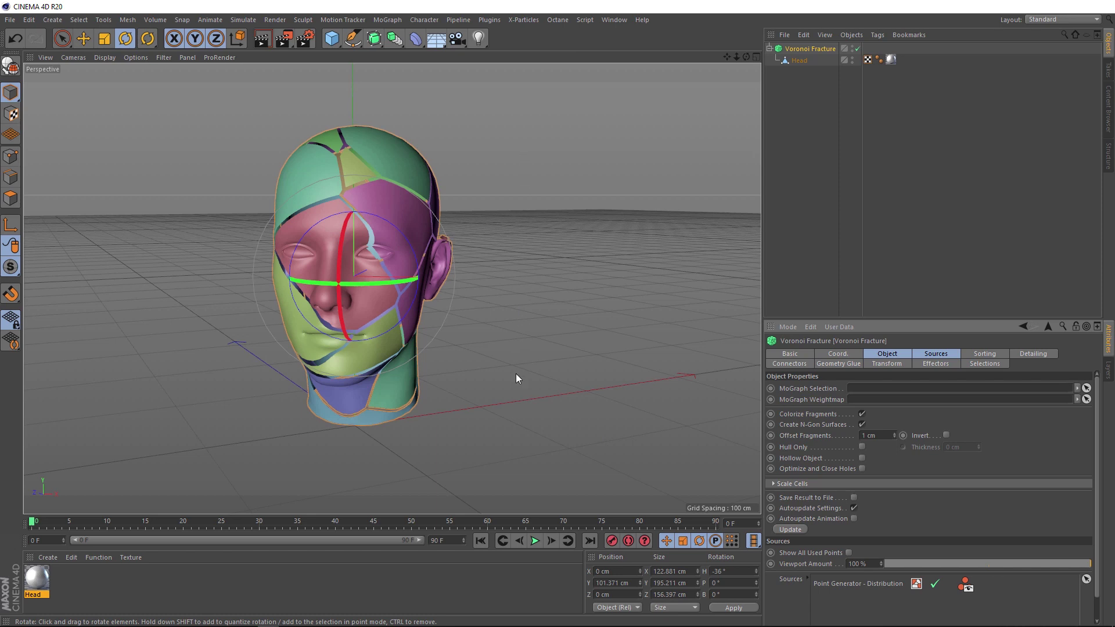
- Add a MoGraph Matrix object to the scene
left_click(387, 20)
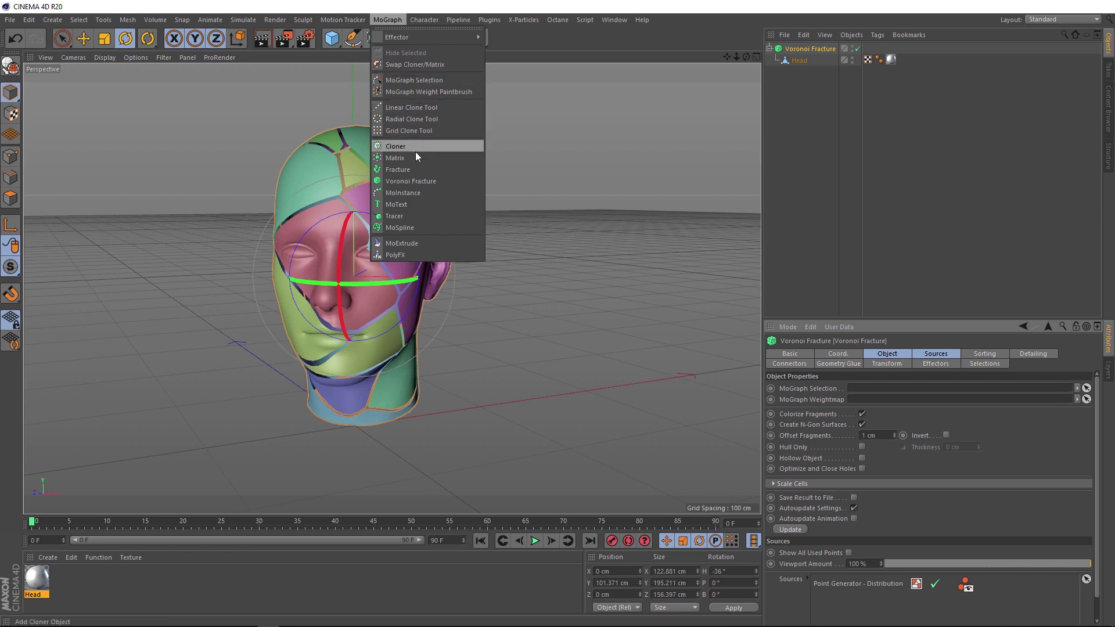
left_click(468, 158)
left_click_drag(461, 245, 424, 427, "alt")
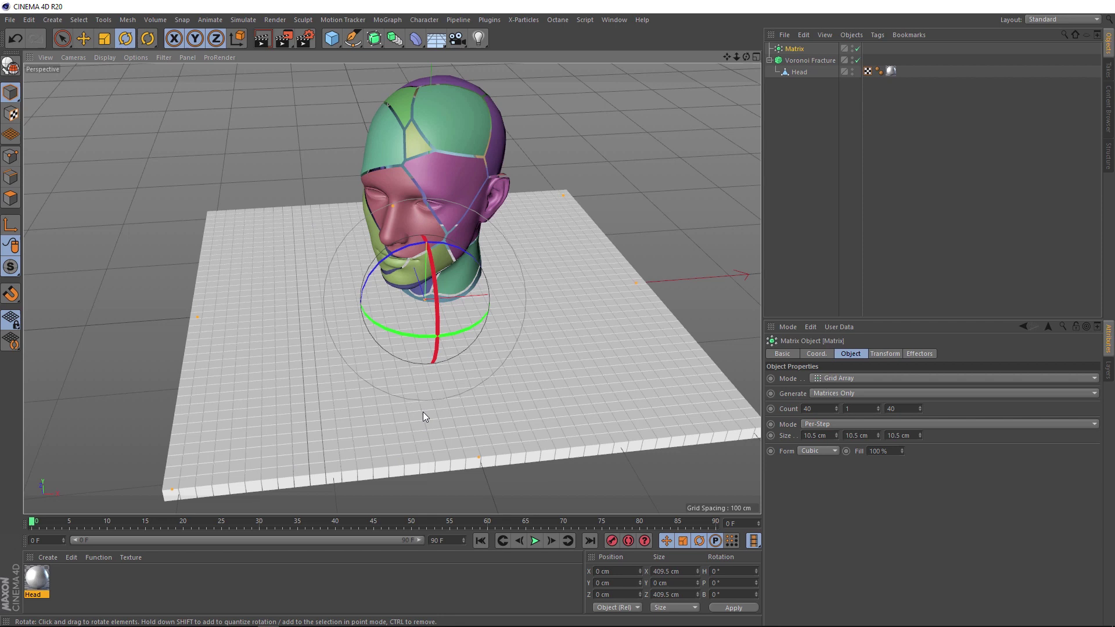
left_click_drag(424, 415, 469, 384, "alt")
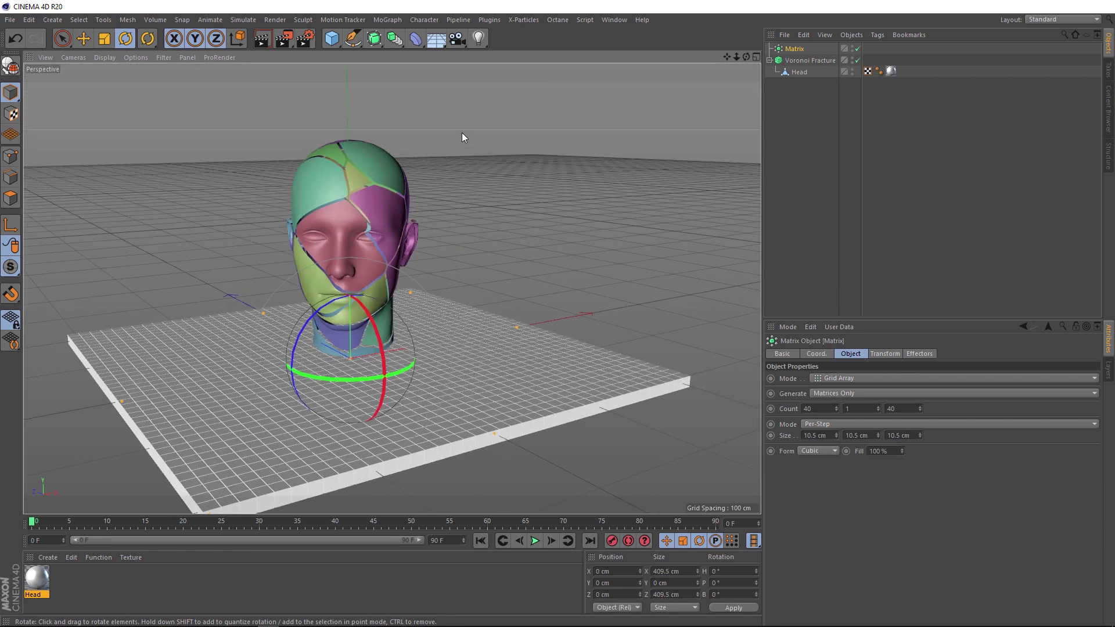
- Switch the Matrix to Linear mode, move it to X 114.854 cm, and set Count to 5
left_click(886, 378)
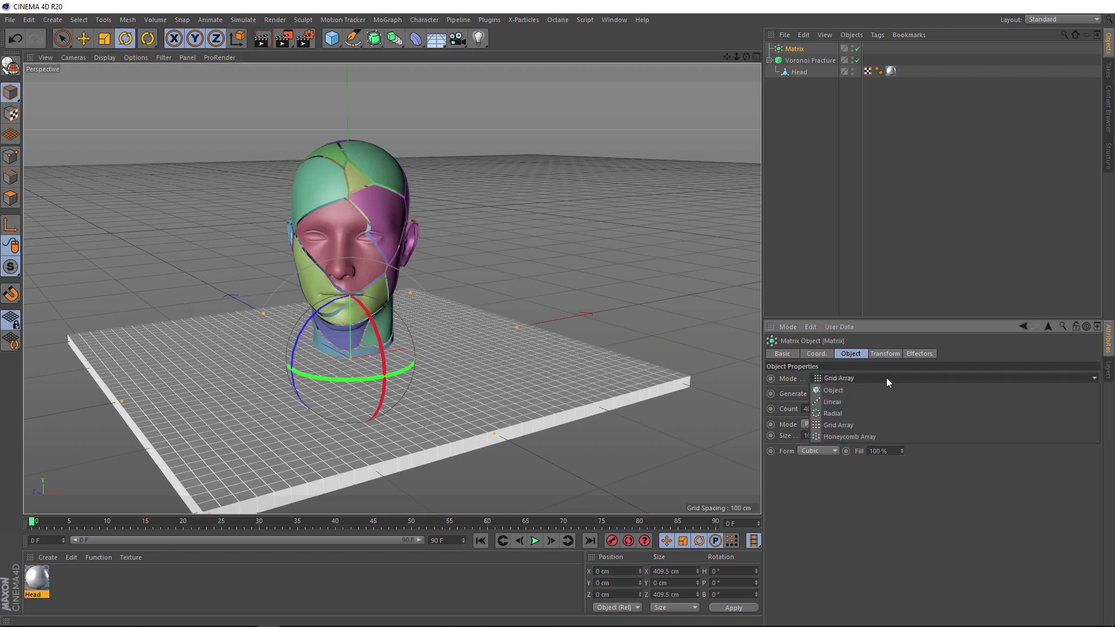
left_click(884, 402)
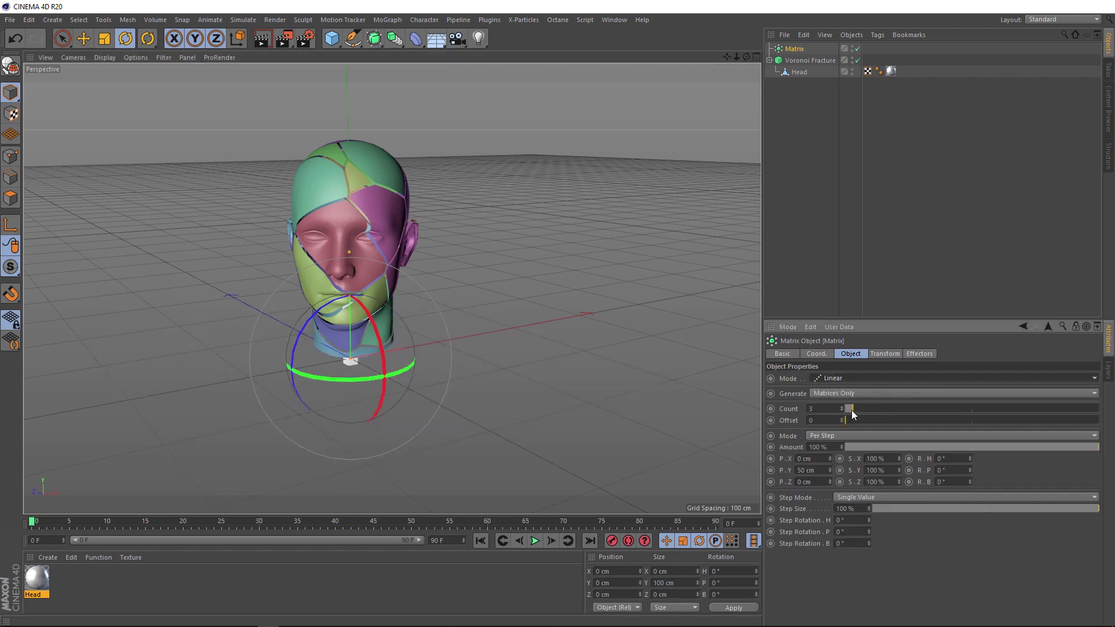
left_click(84, 39)
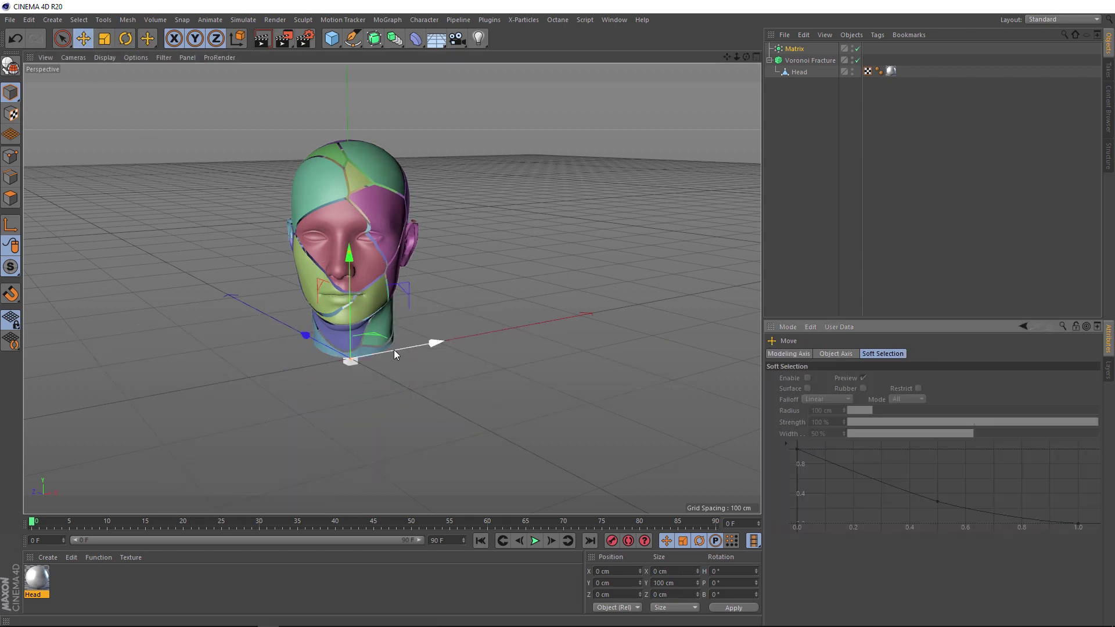
left_click_drag(393, 350, 492, 328)
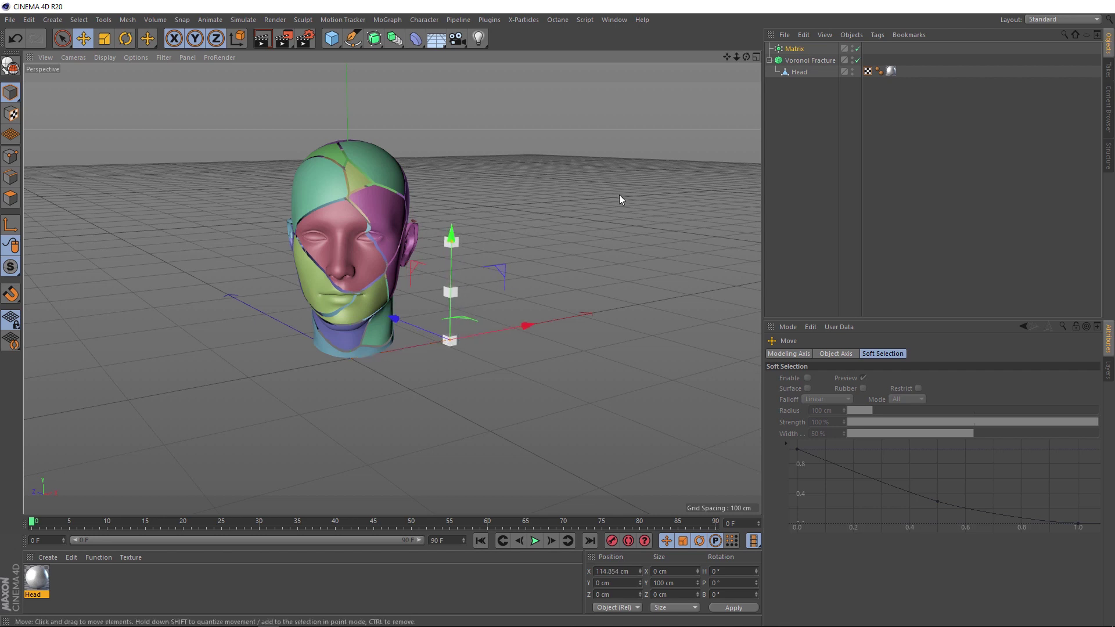
left_click(794, 50)
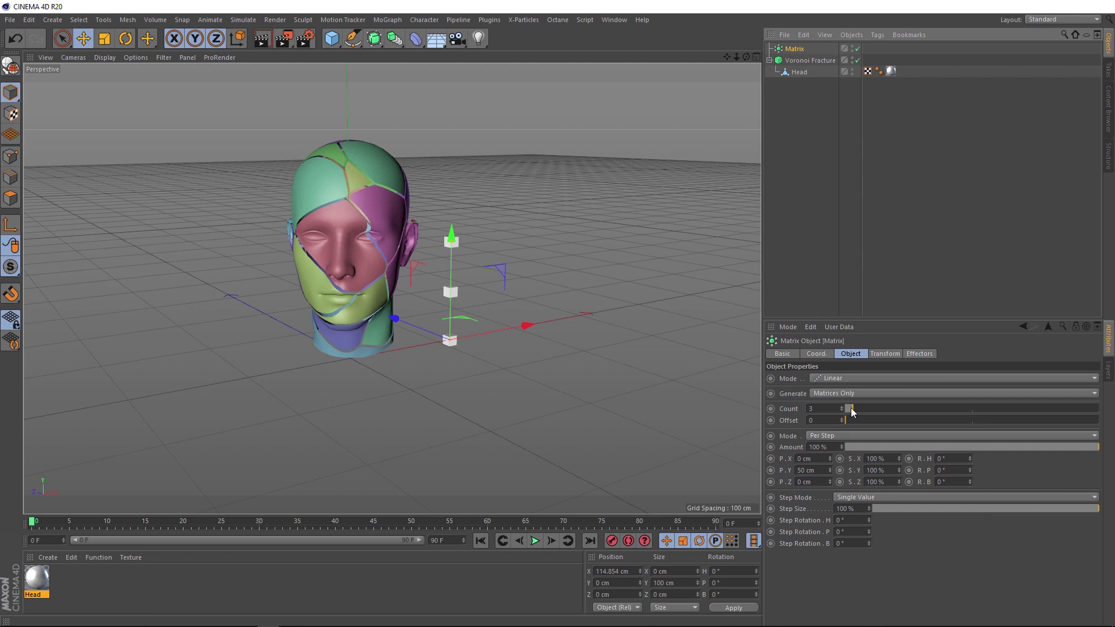
left_click_drag(853, 411, 858, 413)
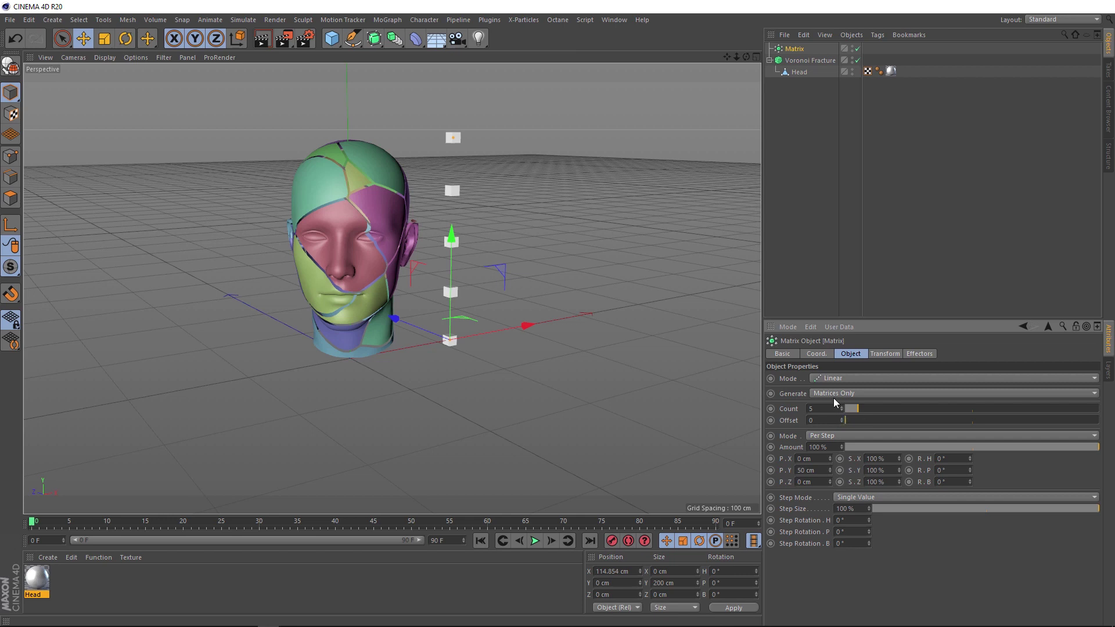
- Replace the Voronoi Fracture's Point Generator source with the Matrix object
left_click(816, 63)
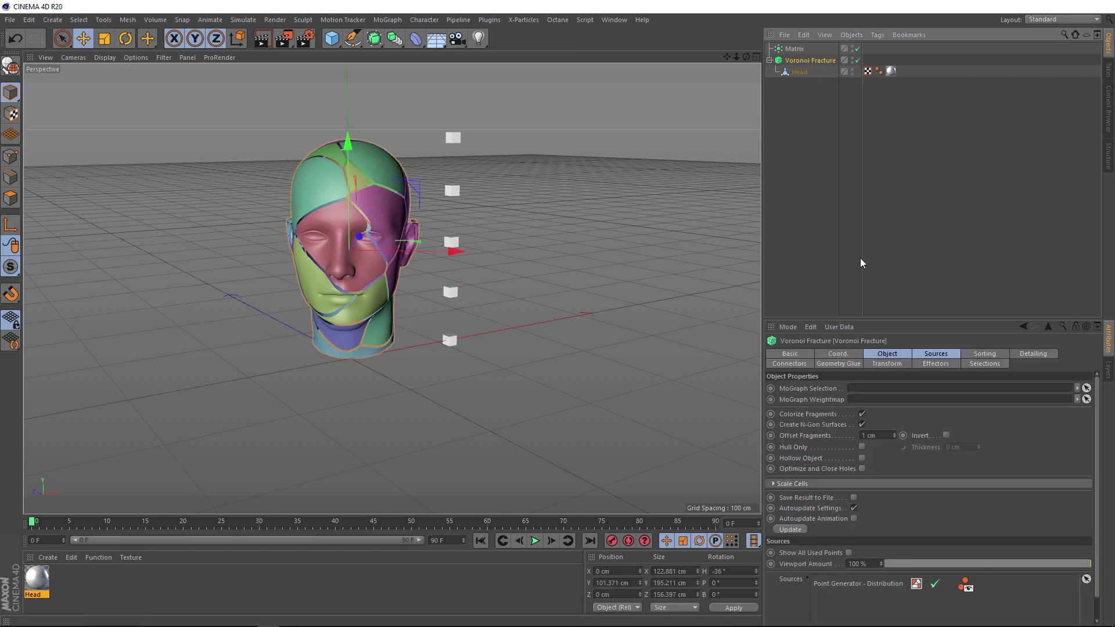
left_click(946, 356)
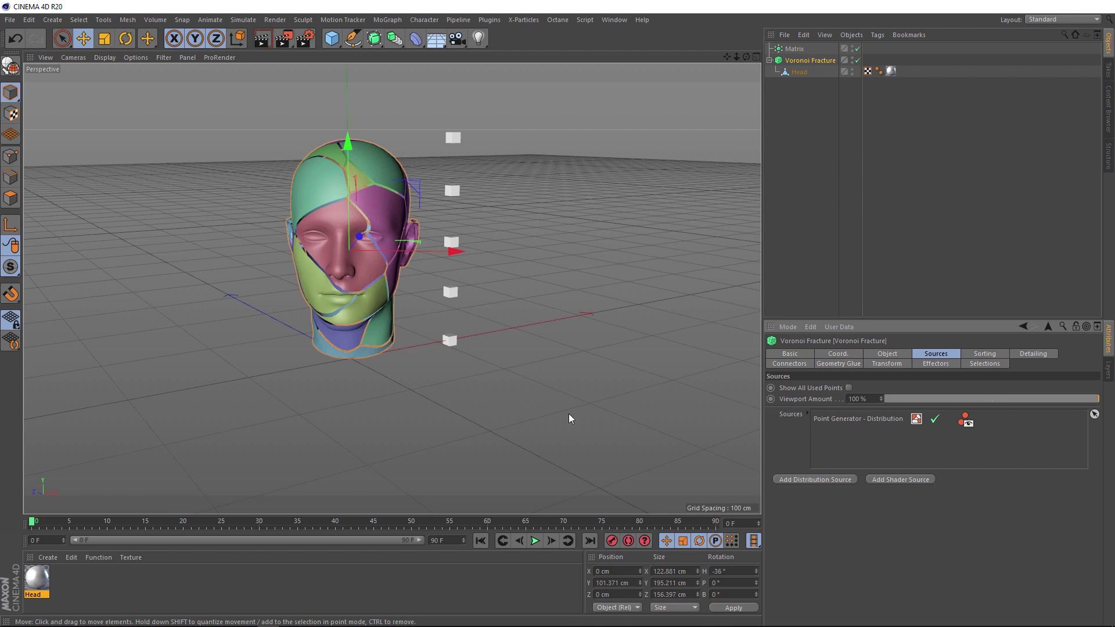
left_click(852, 423)
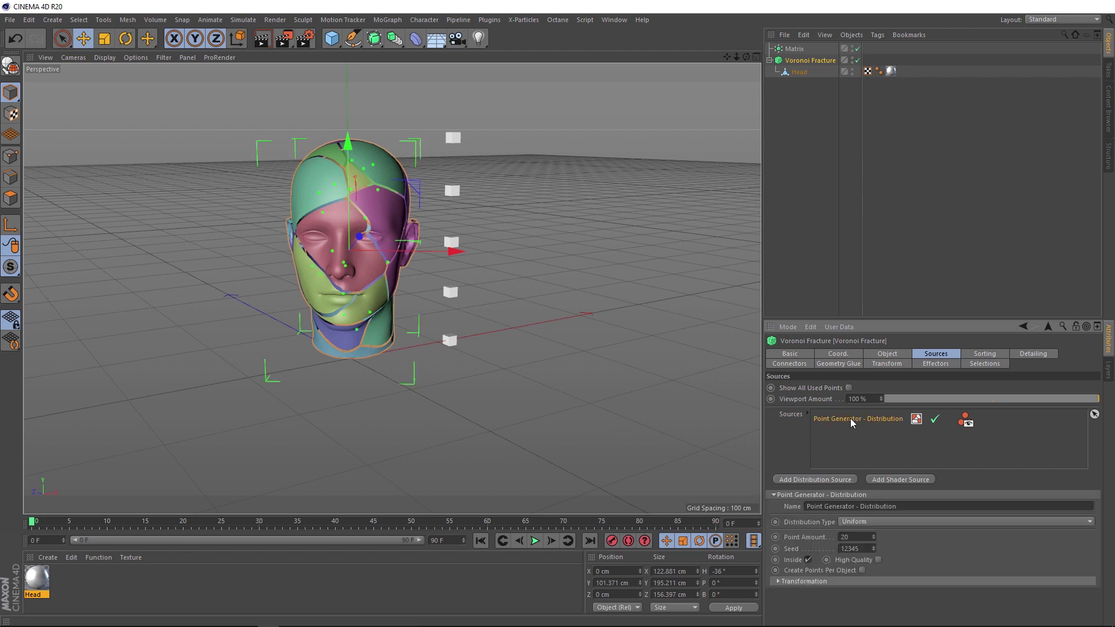
key("Delete")
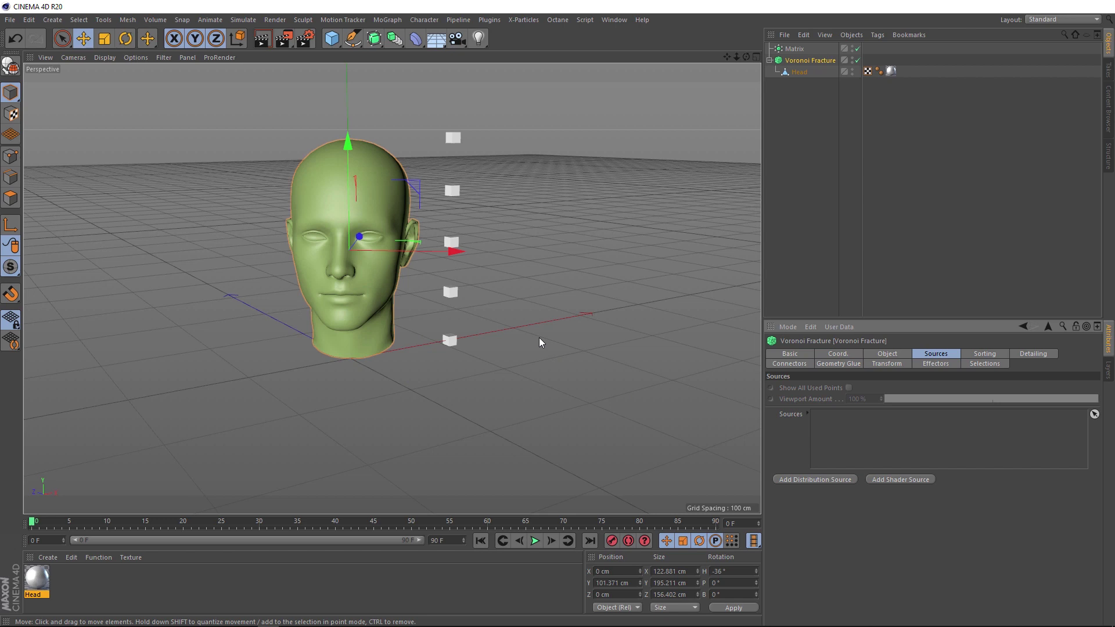
left_click_drag(794, 49, 843, 440)
left_click_drag(430, 302, 346, 287, "alt")
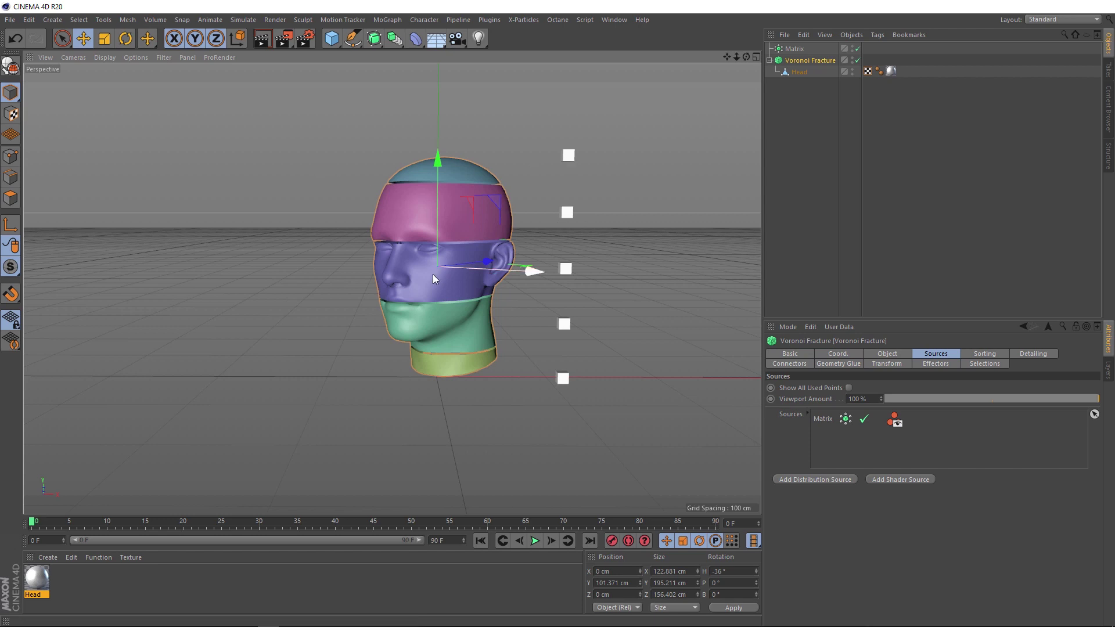
- Raise the Matrix Count to 14 with 15 cm spacing for thinner slices
left_click(794, 49)
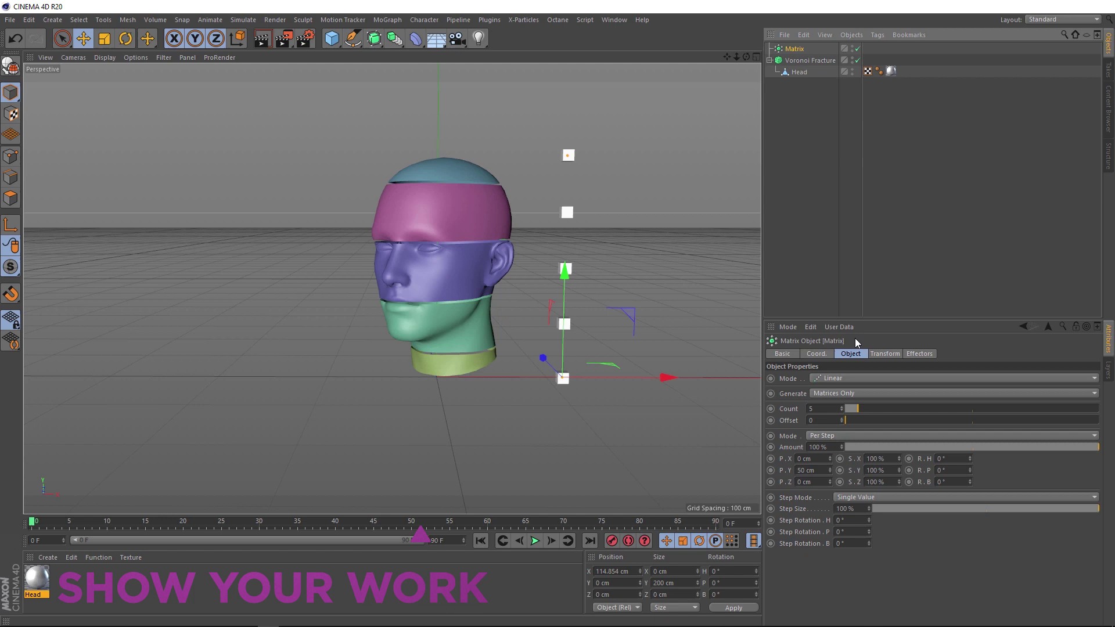
left_click_drag(852, 409, 882, 410)
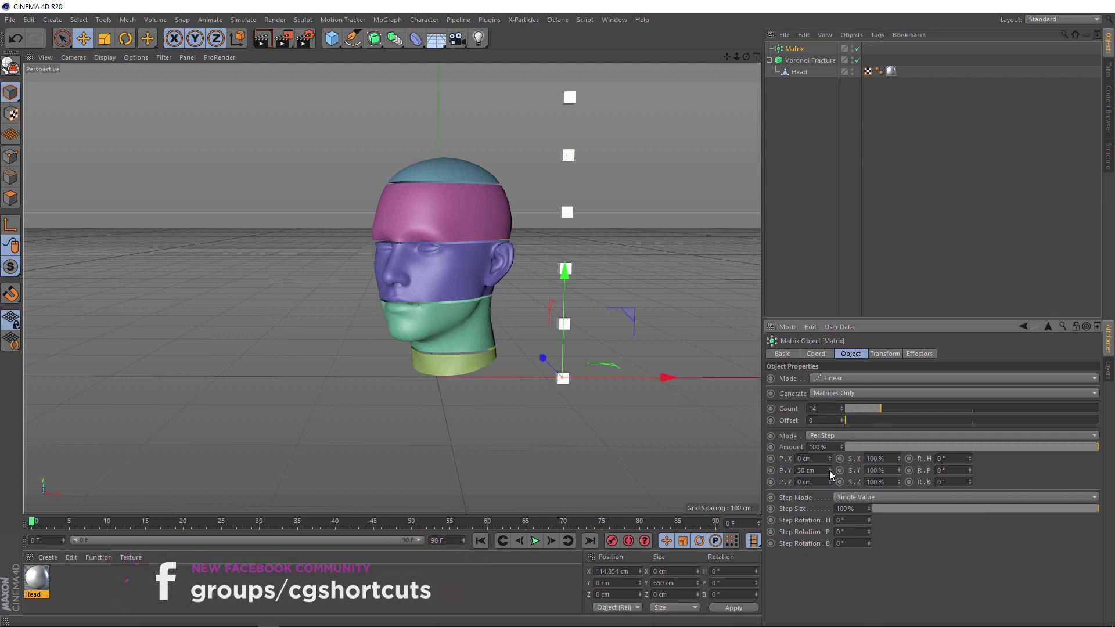
left_click_drag(829, 471, 726, 468)
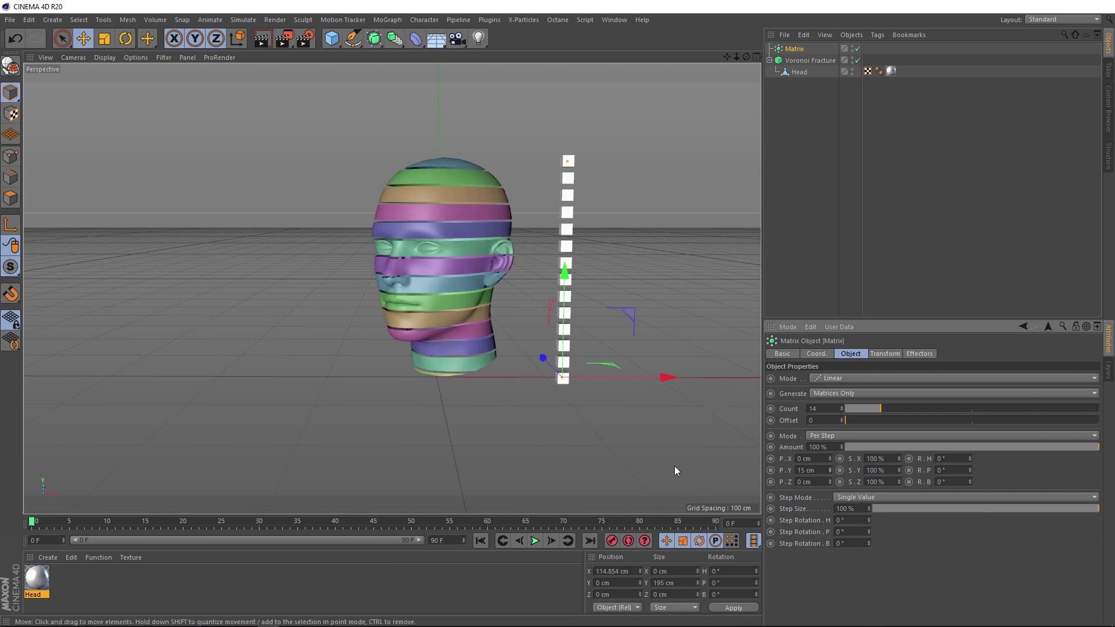
left_click_drag(467, 350, 419, 337, "alt")
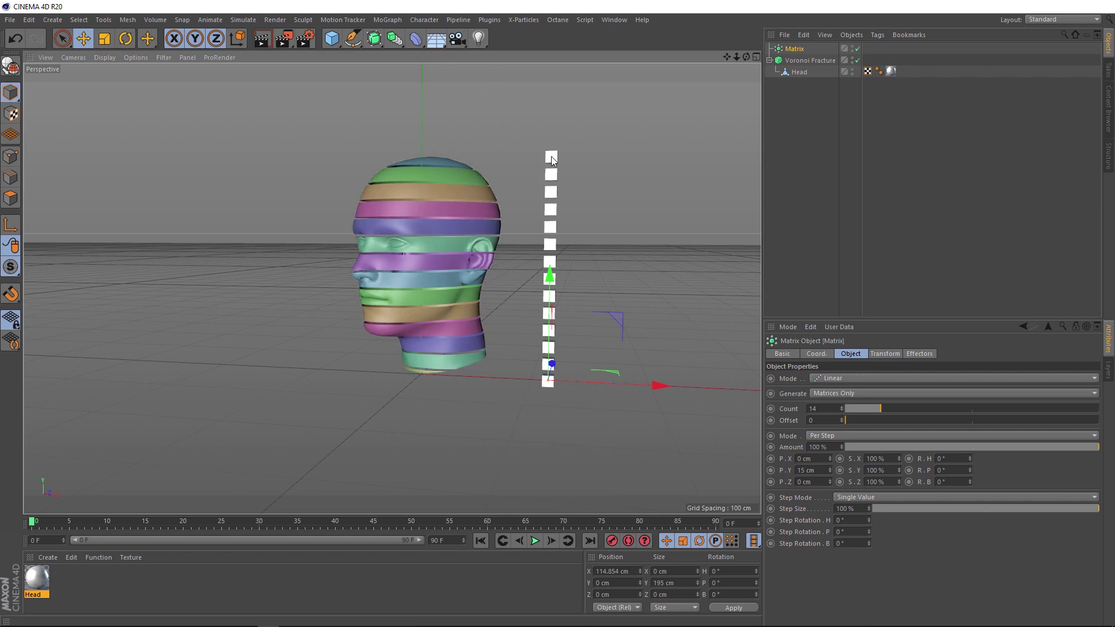
- Try tilting the Matrix column to angle the slices, then undo the tilt
left_click_drag(552, 160, 437, 153)
left_click_drag(363, 268, 350, 303, "alt")
key("ctrl+z")
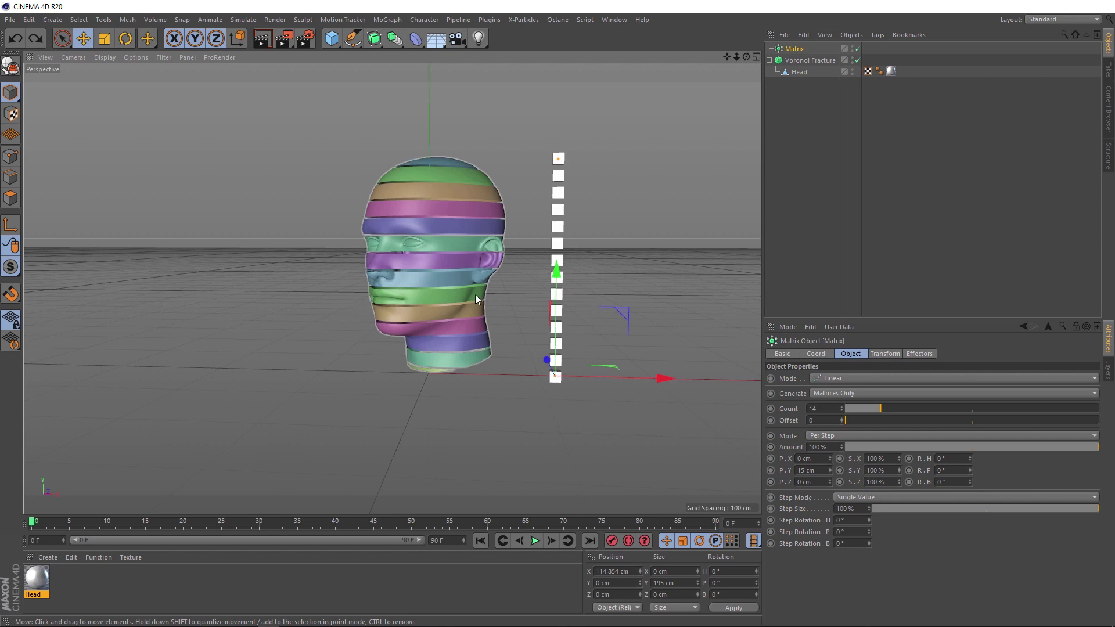
scroll(533, 289, "up", 5)
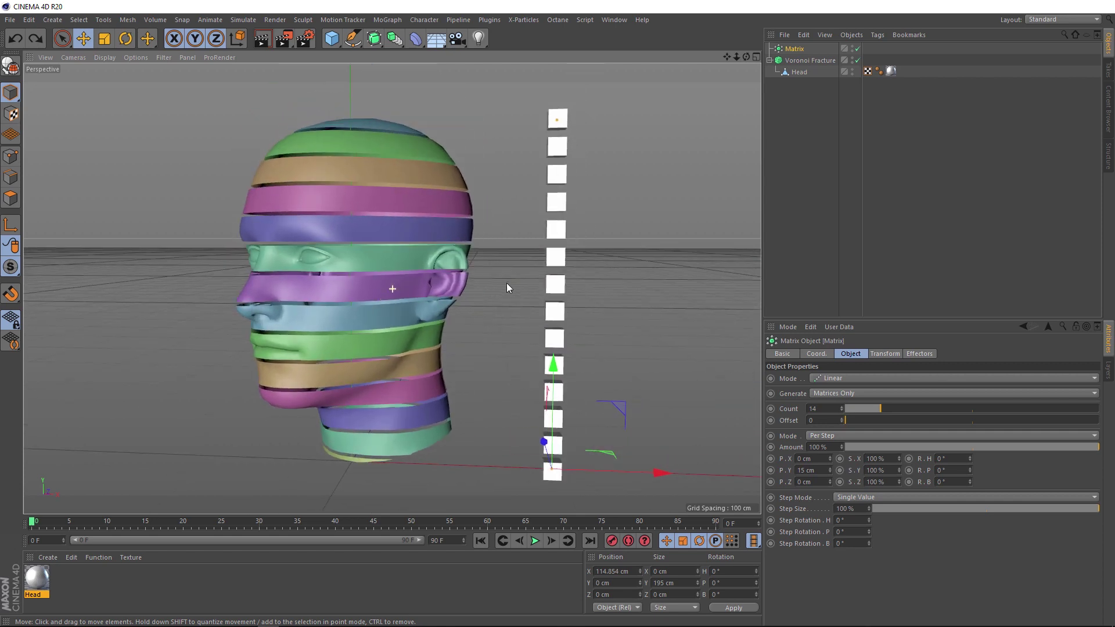
left_click_drag(507, 286, 509, 300, "alt")
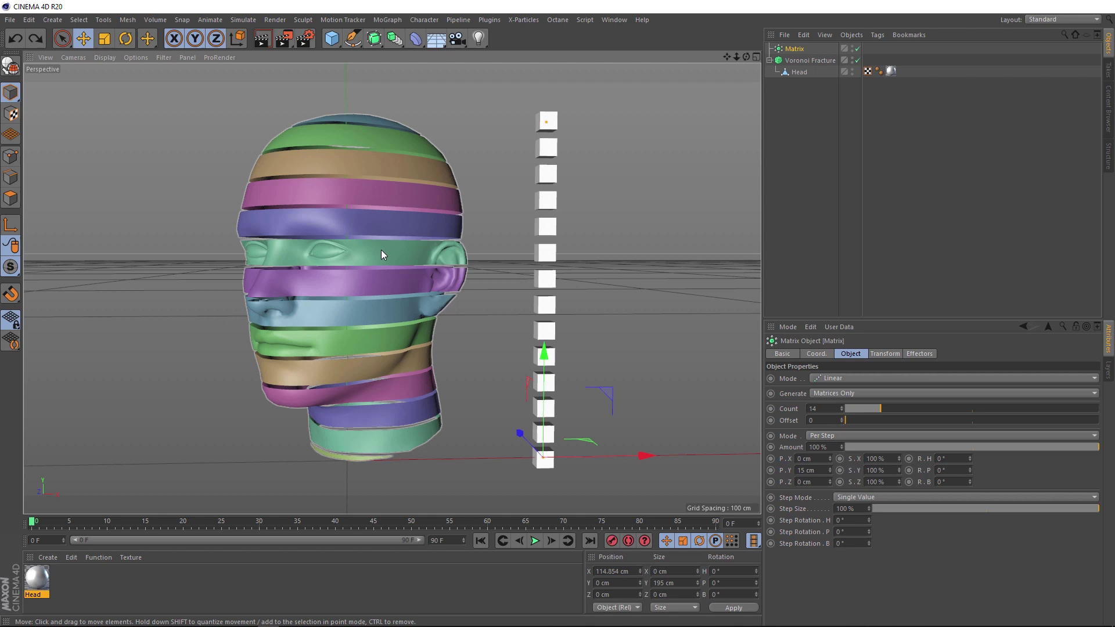
- Disable the Voronoi Fracture and view the original head with Gouraud Shading (Lines)
left_click(857, 60)
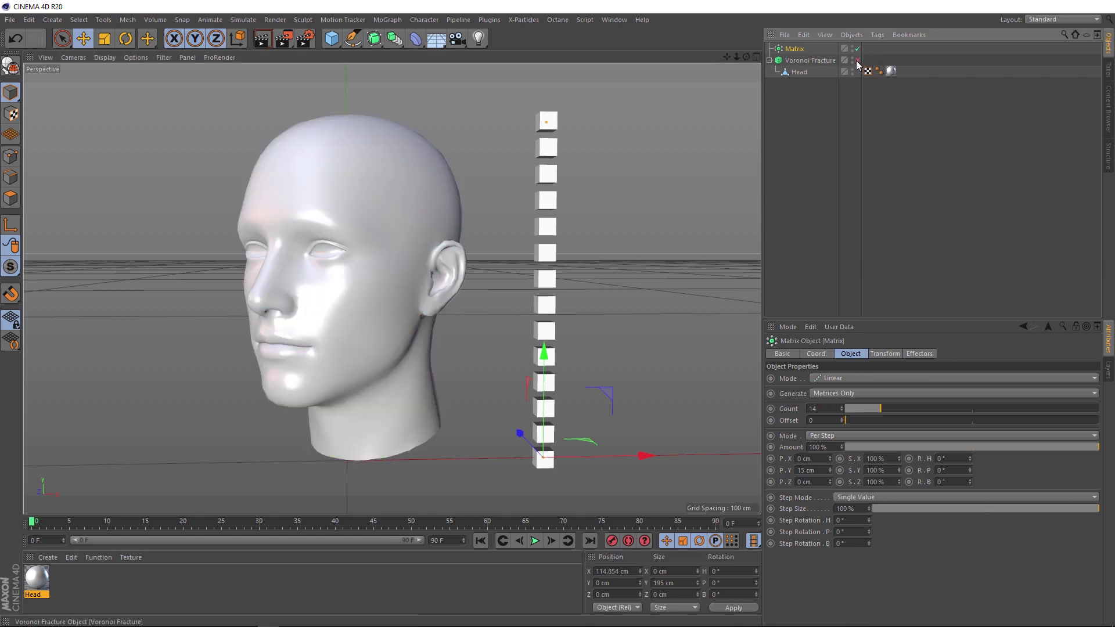
left_click(105, 58)
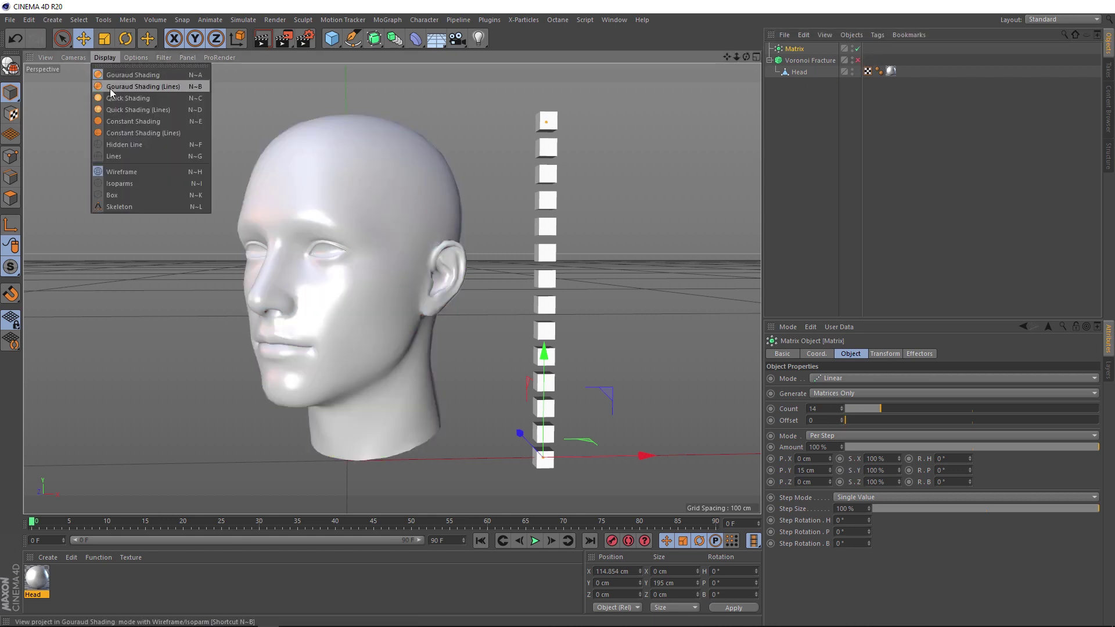
left_click(112, 88)
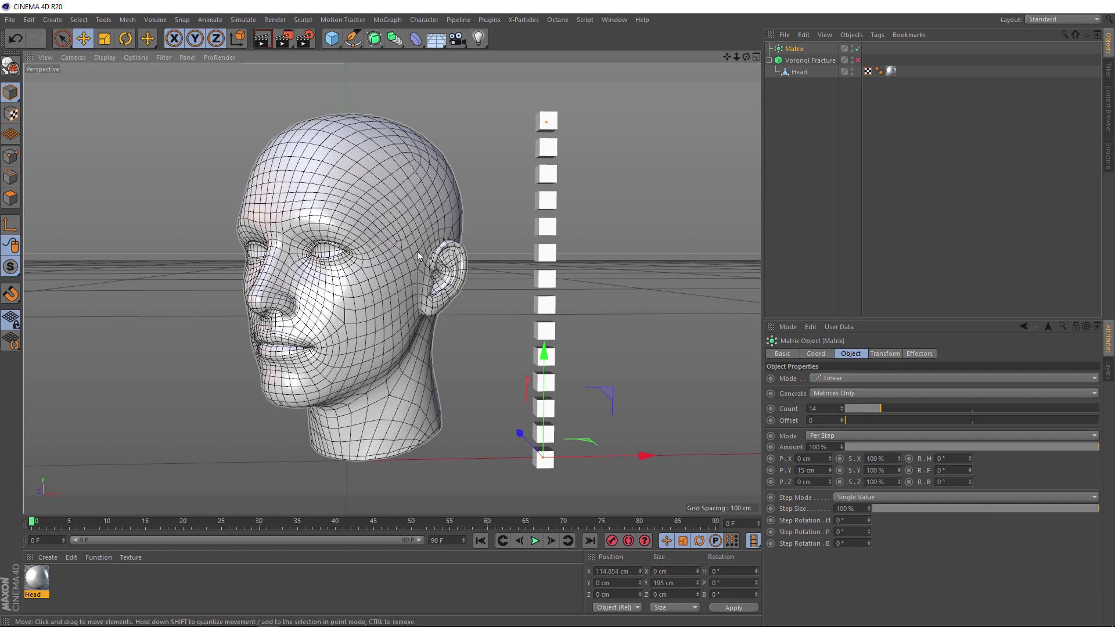
- Re-enable the Voronoi Fracture and return the viewport to plain Gouraud Shading
left_click(857, 60)
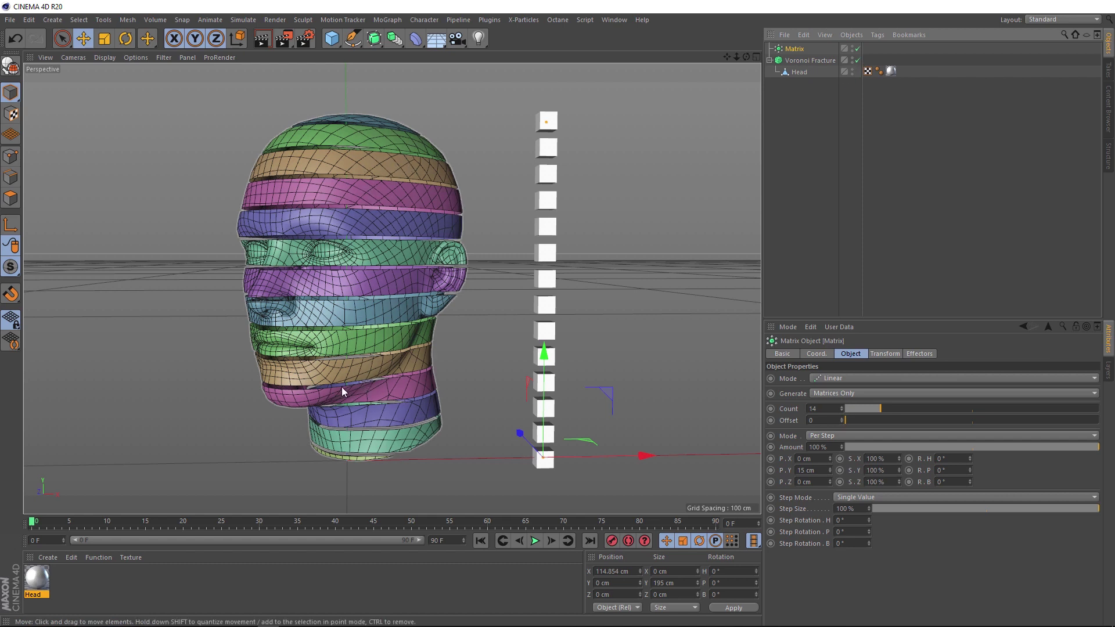
left_click(107, 57)
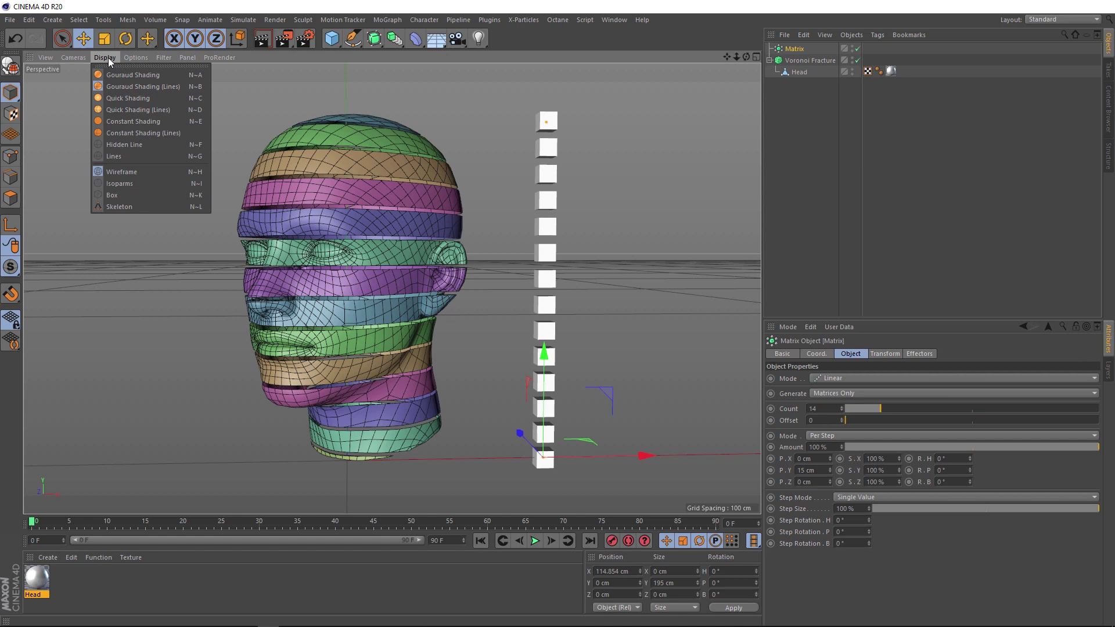
left_click(110, 75)
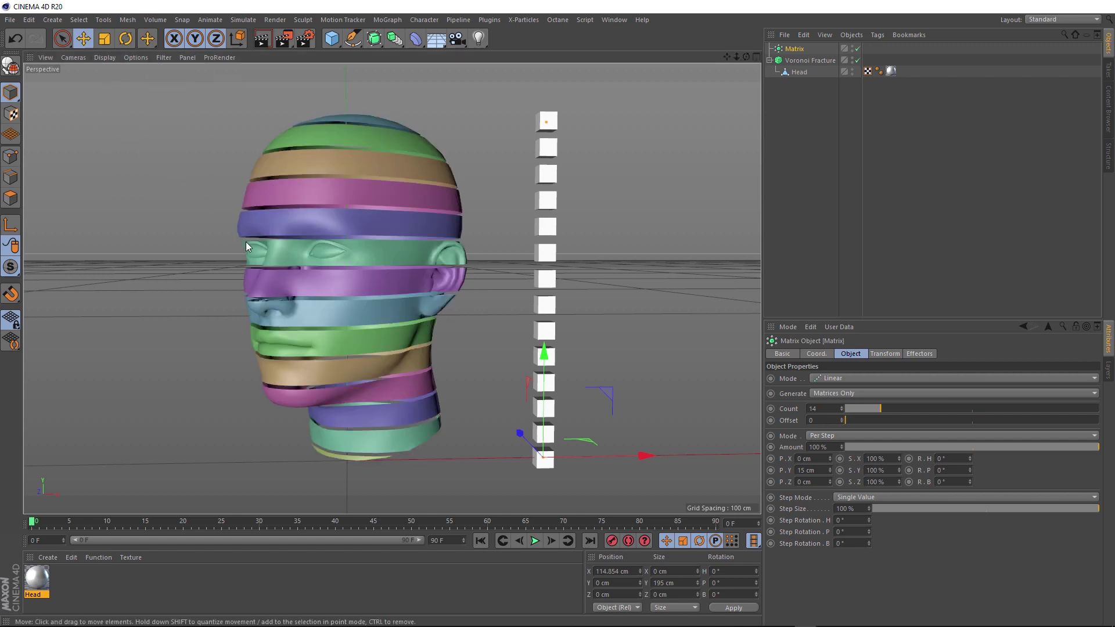
left_click_drag(393, 302, 397, 327, "alt")
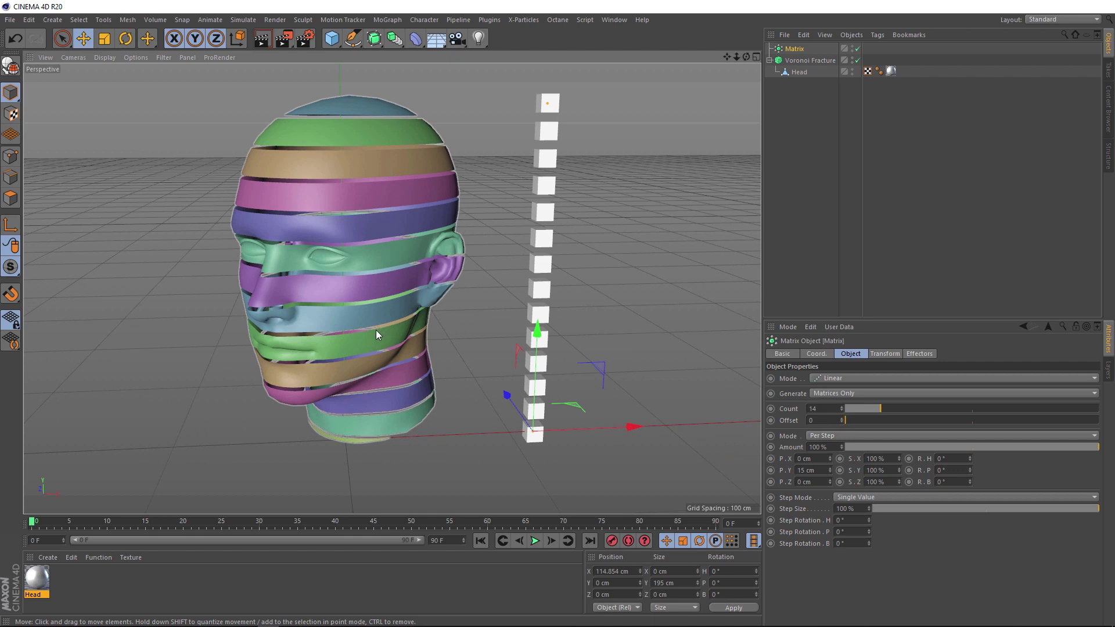
- Enable Optimize and Close Holes in the Voronoi Fracture's Object tab
left_click(807, 60)
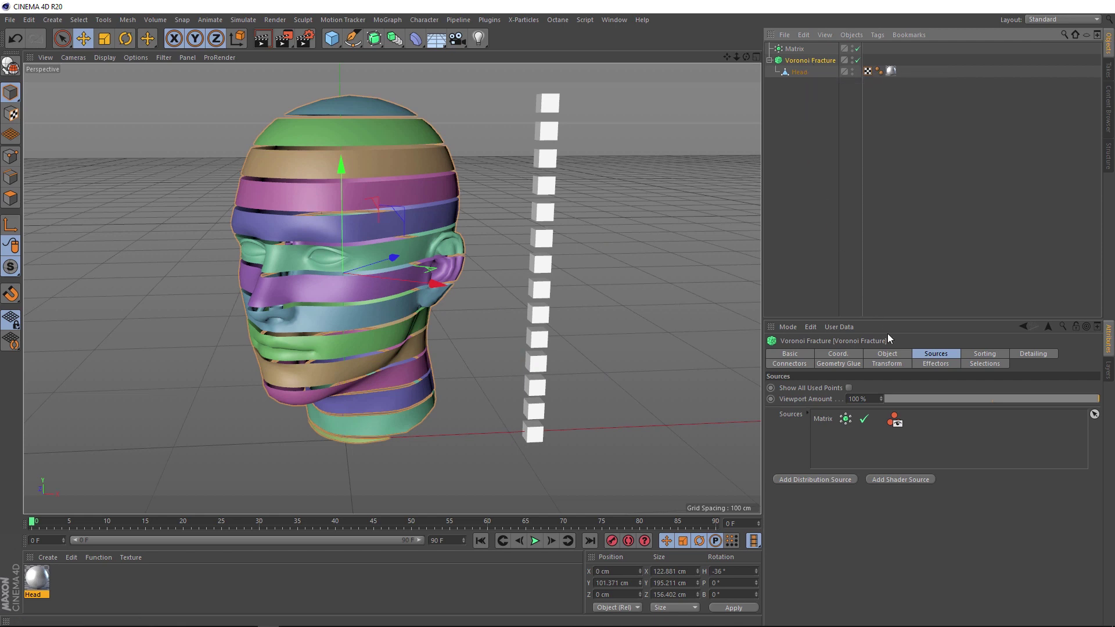
left_click(903, 353)
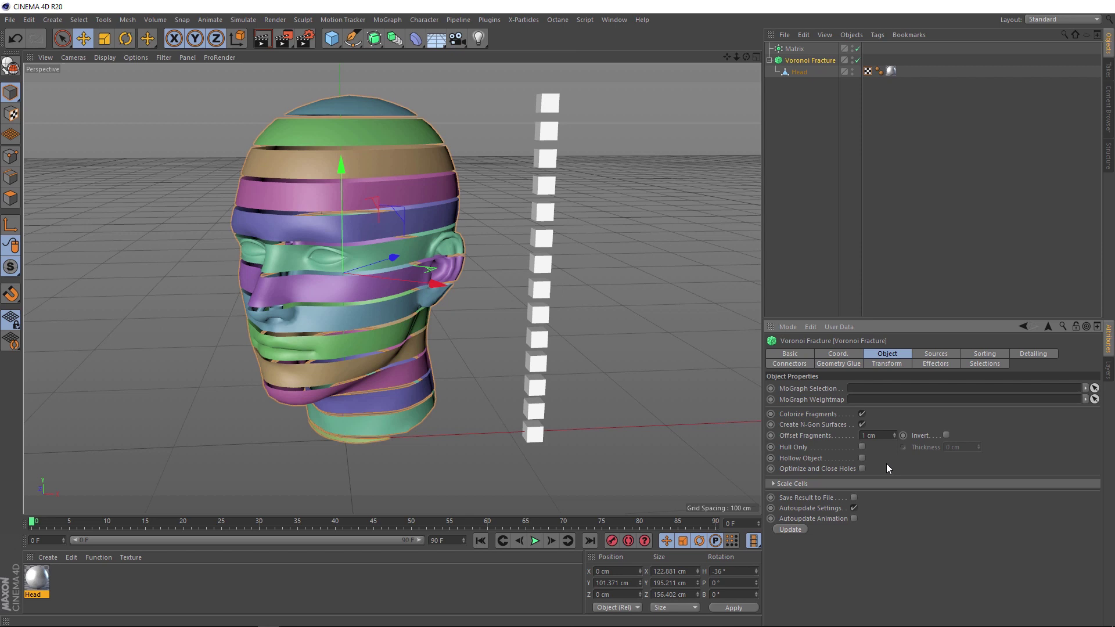
left_click(861, 468)
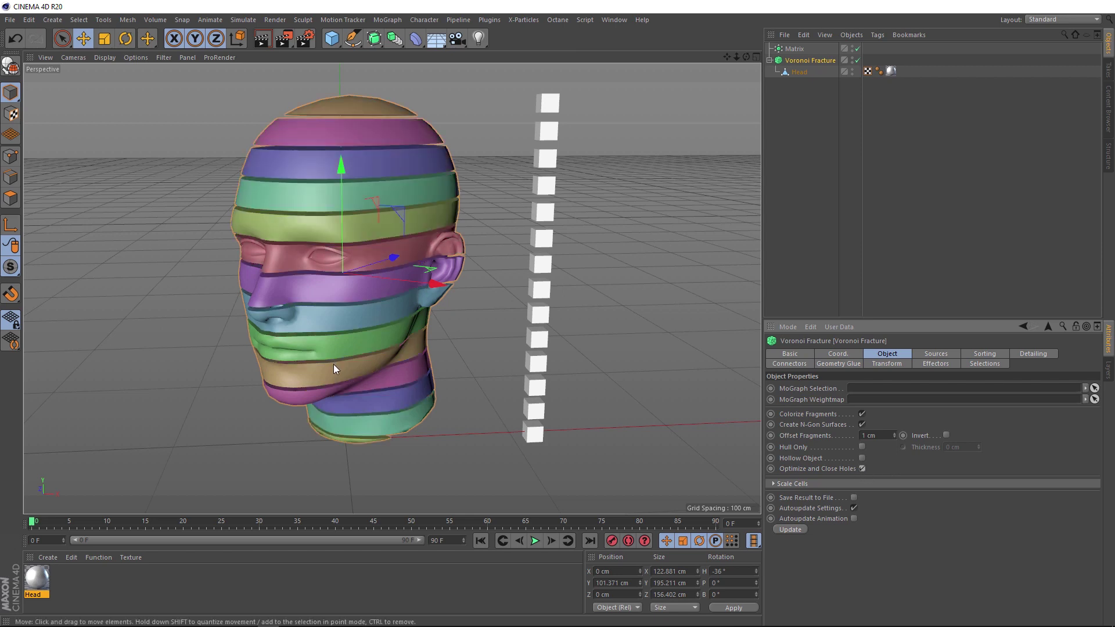
mouse_move(334, 364)
left_mouse_down("alt")
mouse_move(252, 273)
mouse_move(261, 256)
mouse_move(365, 416)
mouse_move(302, 344)
mouse_move(352, 356)
left_mouse_up("alt")
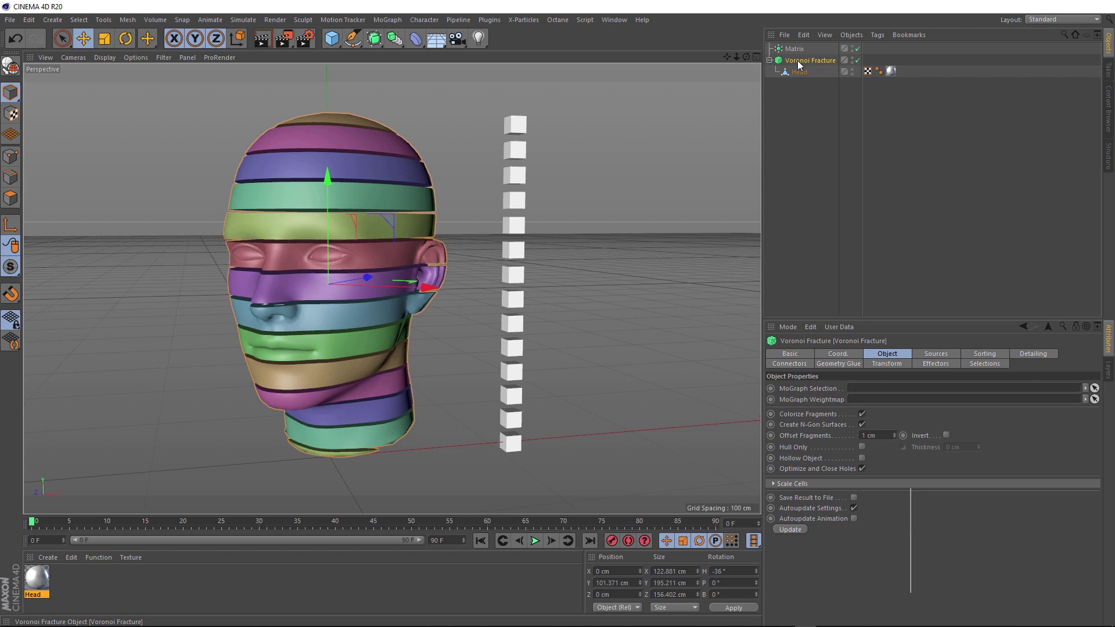
- Add a Plain effector and lower its P.Y offset from 100 cm to 11 cm
left_click(387, 20)
mouse_move(433, 39)
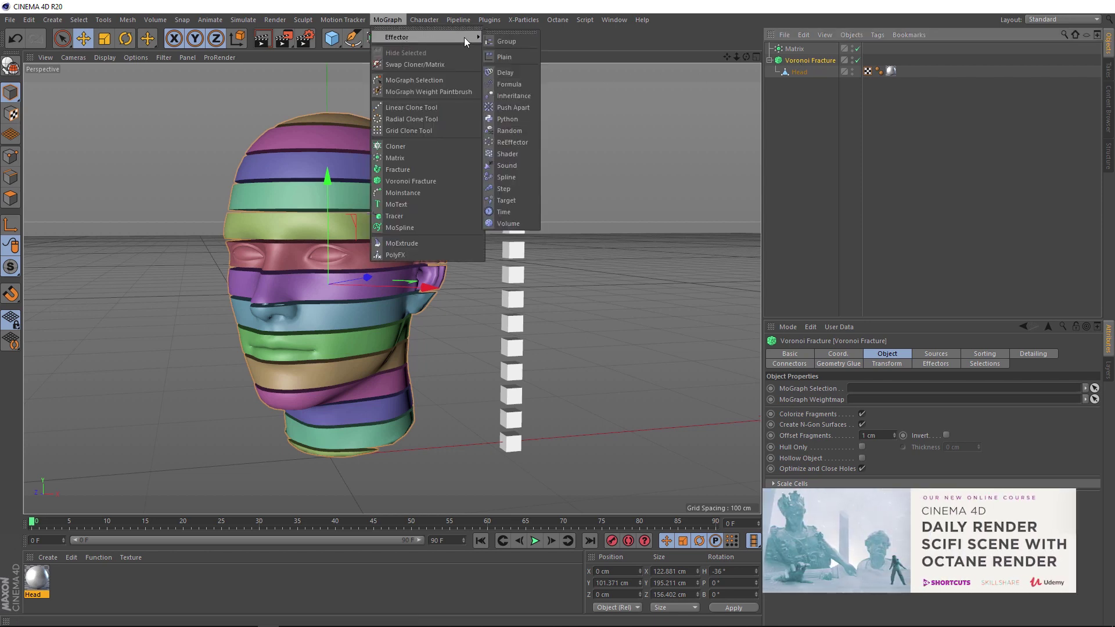
left_click(504, 56)
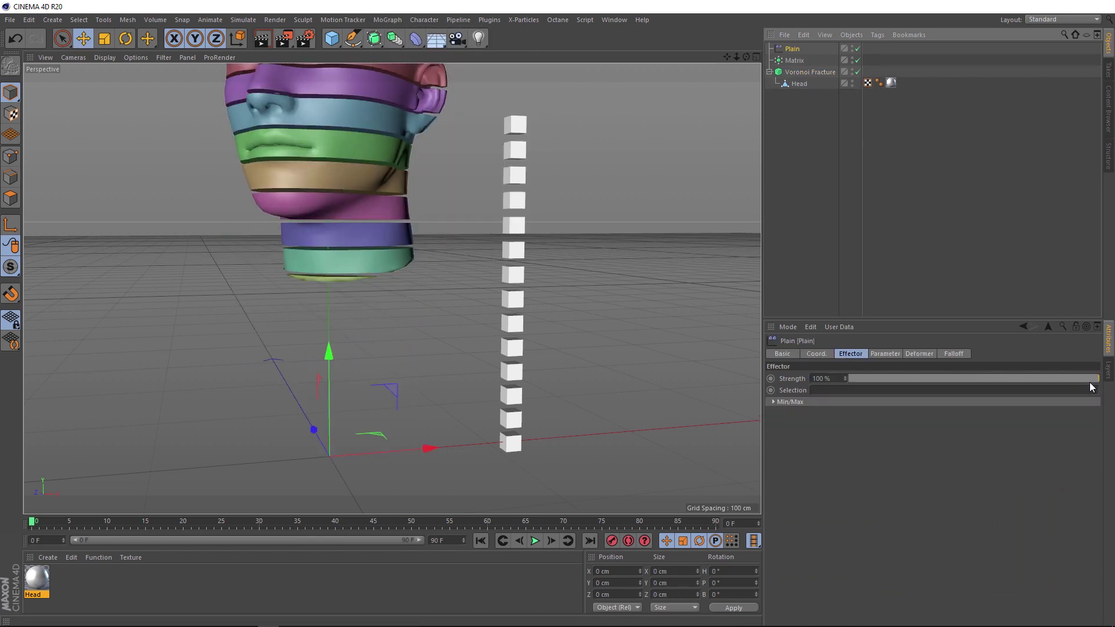
mouse_move(1091, 380)
left_mouse_down()
mouse_move(835, 387)
mouse_move(1106, 383)
left_mouse_up()
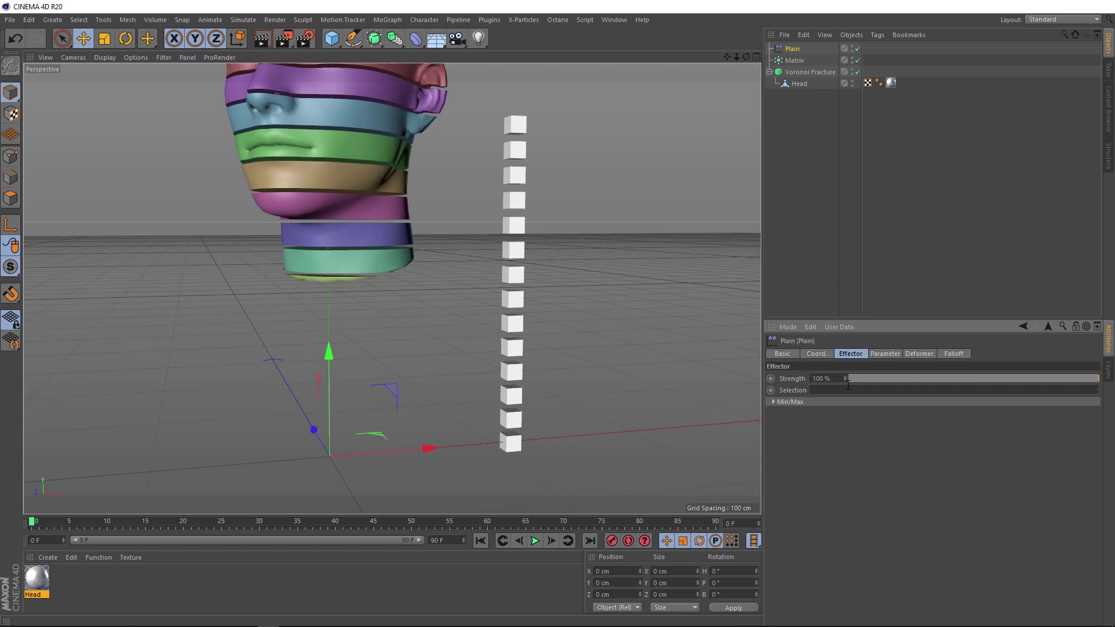
left_click(887, 354)
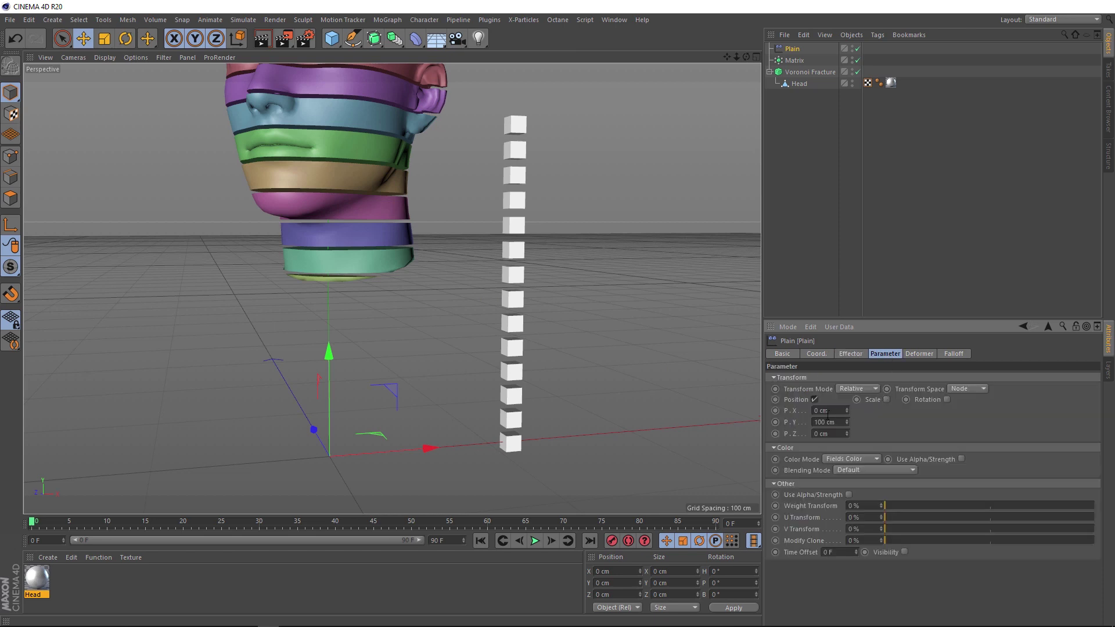
left_click_drag(848, 419, 810, 424)
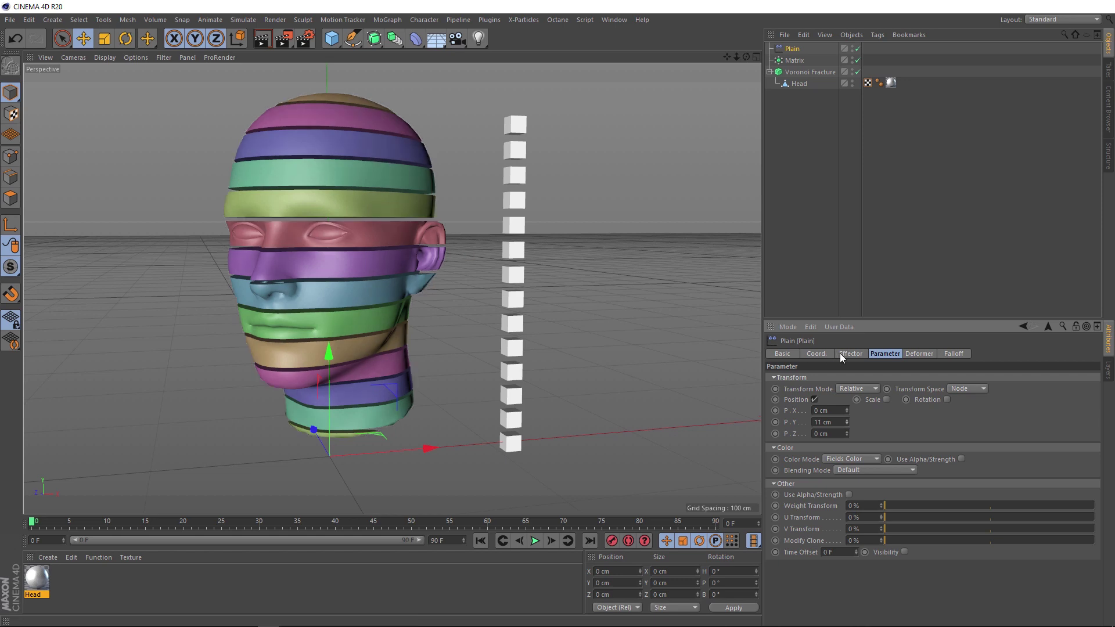
- Add a Linear Field to the Plain effector's falloff
left_click(958, 357)
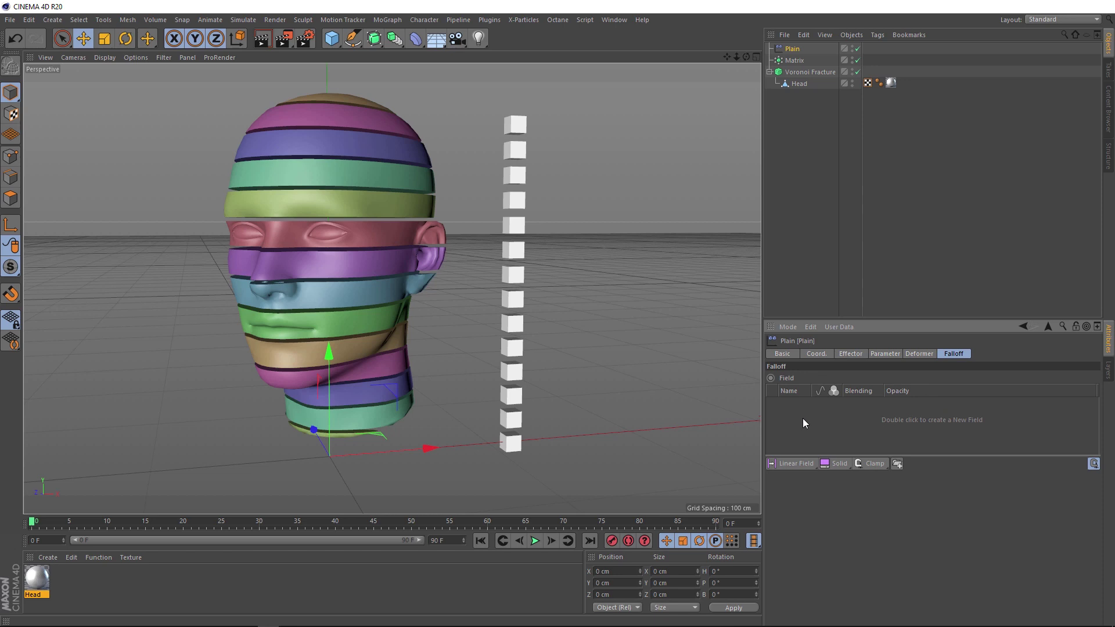
left_click(797, 466)
middle_click_drag(464, 421, 423, 314, "alt")
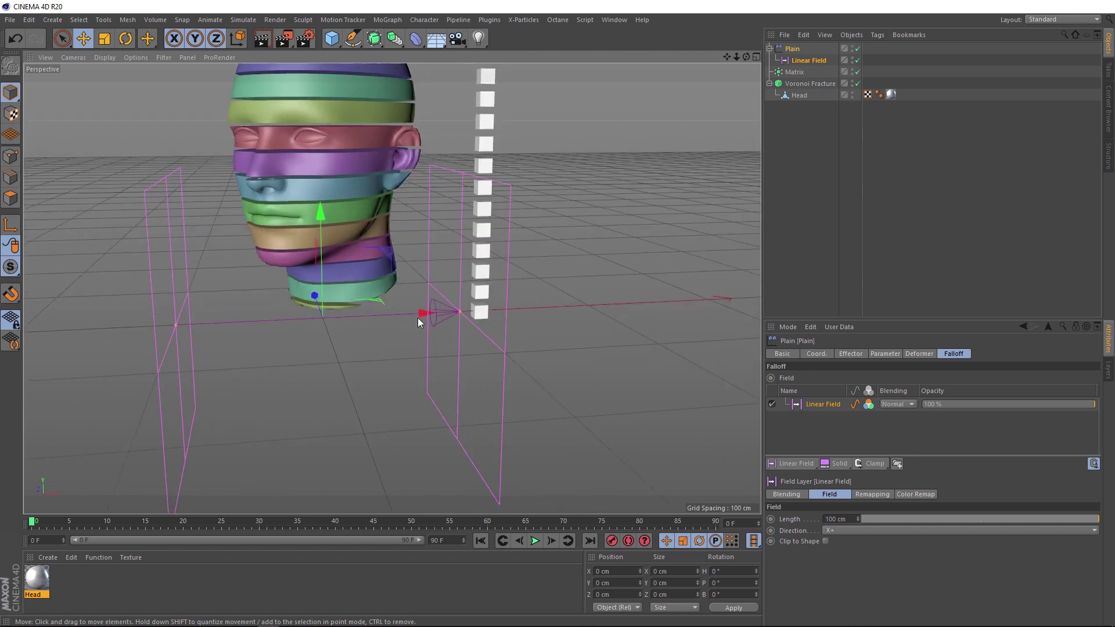
left_click_drag(423, 313, 402, 344)
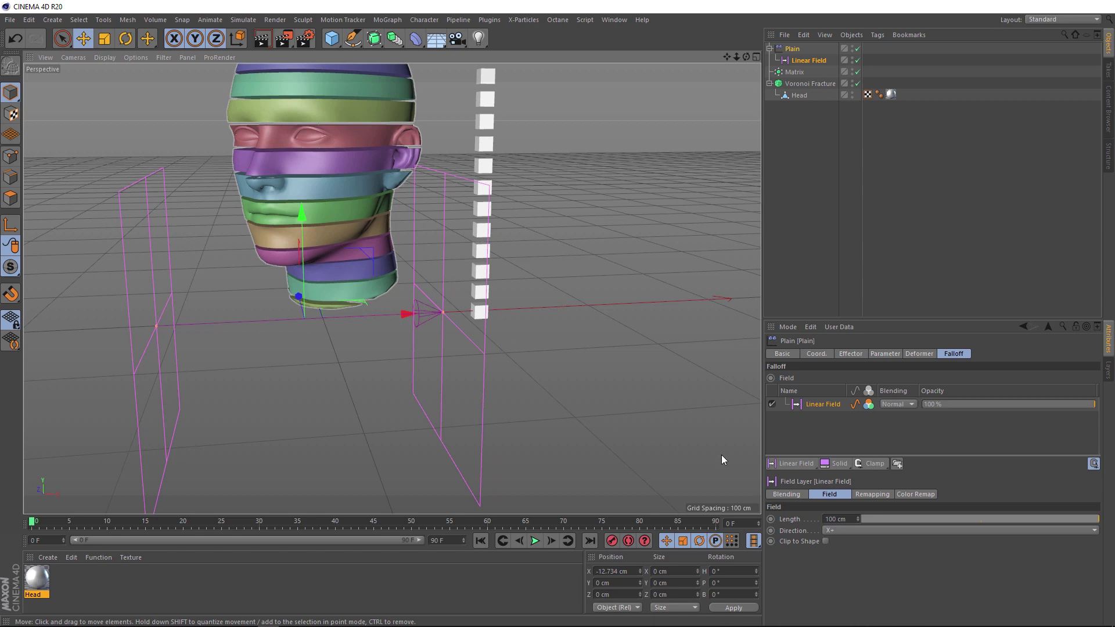
- Point the Linear Field along Y+ and move it below the head
left_click(852, 531)
left_click(848, 566)
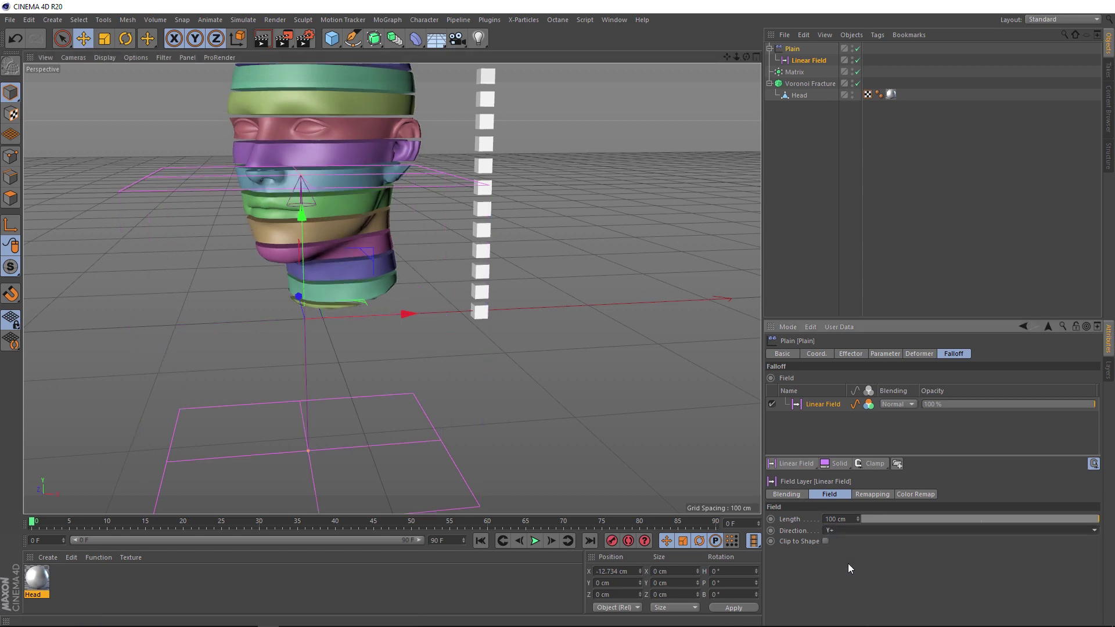
left_click_drag(304, 220, 321, 148)
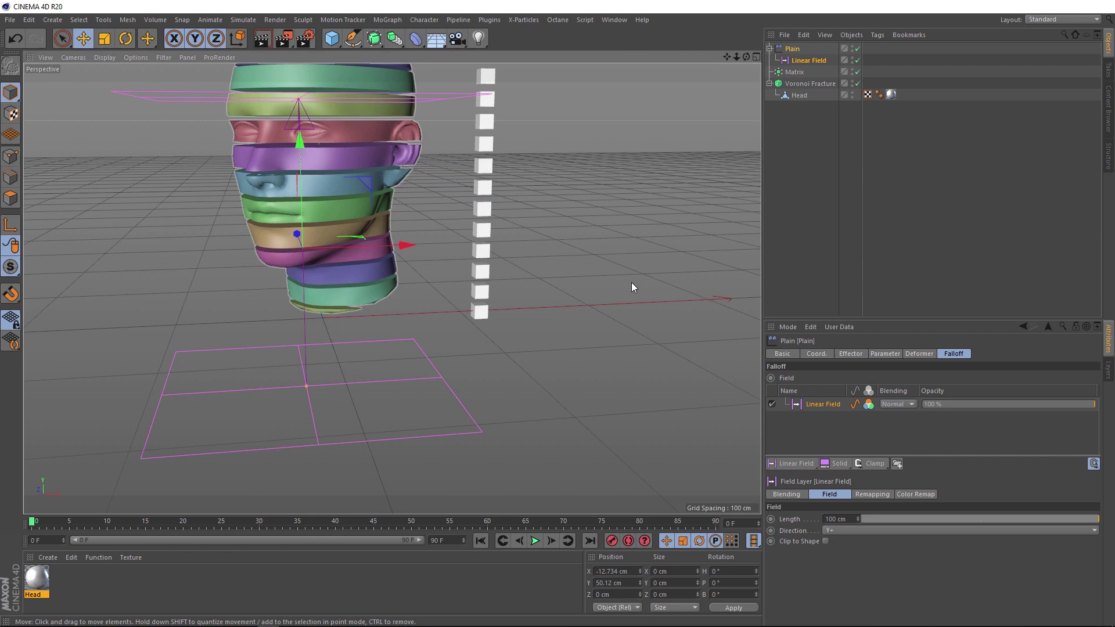
left_click(890, 355)
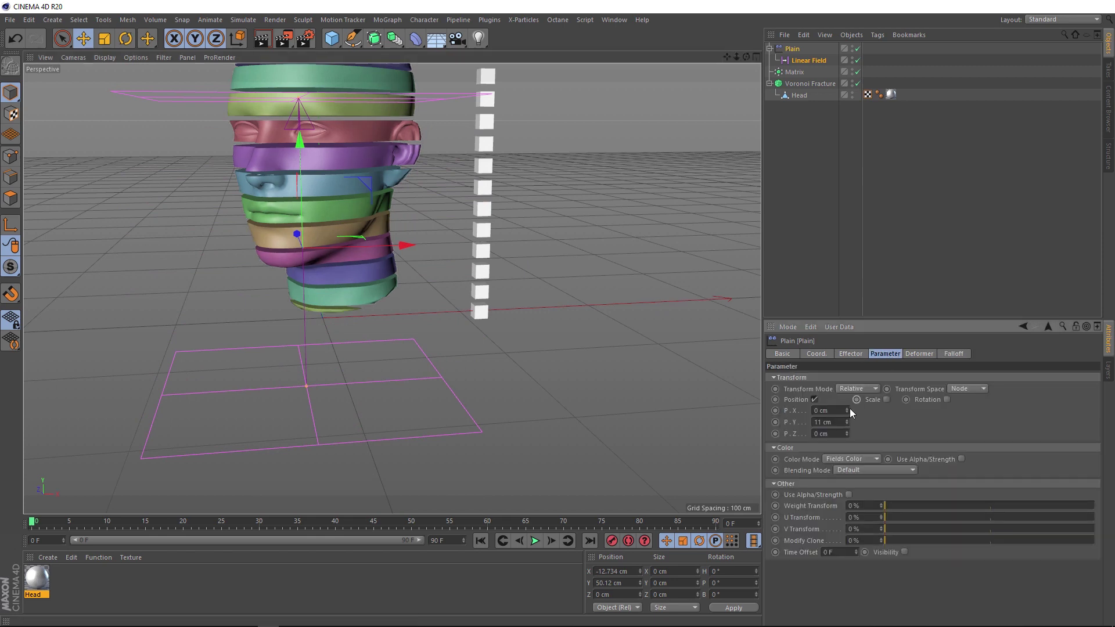
- Set Plain P.Y to 273 cm and sweep the Linear Field along Y to test slice separation
left_click_drag(846, 416, 846, 402)
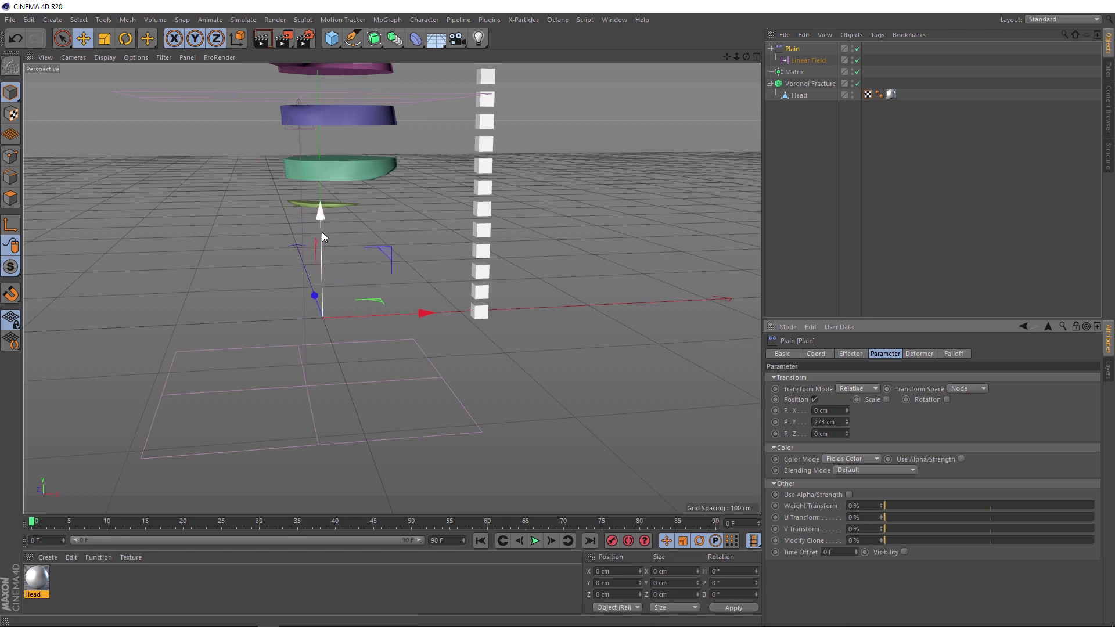
mouse_move(322, 232)
left_mouse_down()
mouse_move(320, 260)
mouse_move(327, 84)
mouse_move(322, 233)
left_mouse_up()
middle_click_drag(322, 232, 316, 406, "alt")
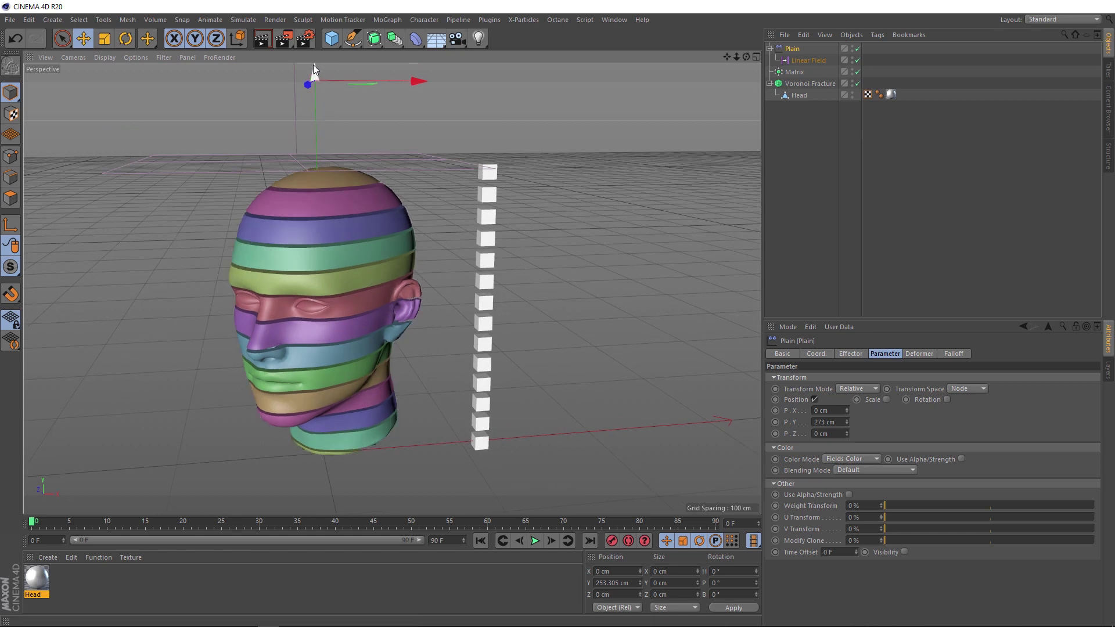
left_click_drag(313, 66, 297, 339)
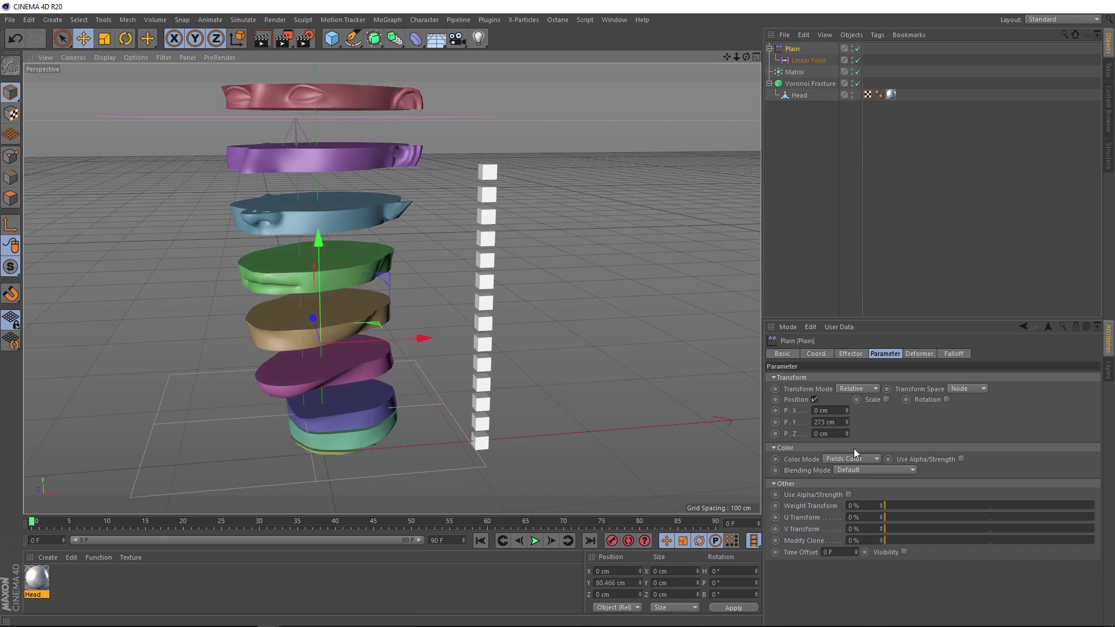
- Turn off the Plain effector's Position and turn on Rotation with a 360° heading (R.H)
left_click(815, 400)
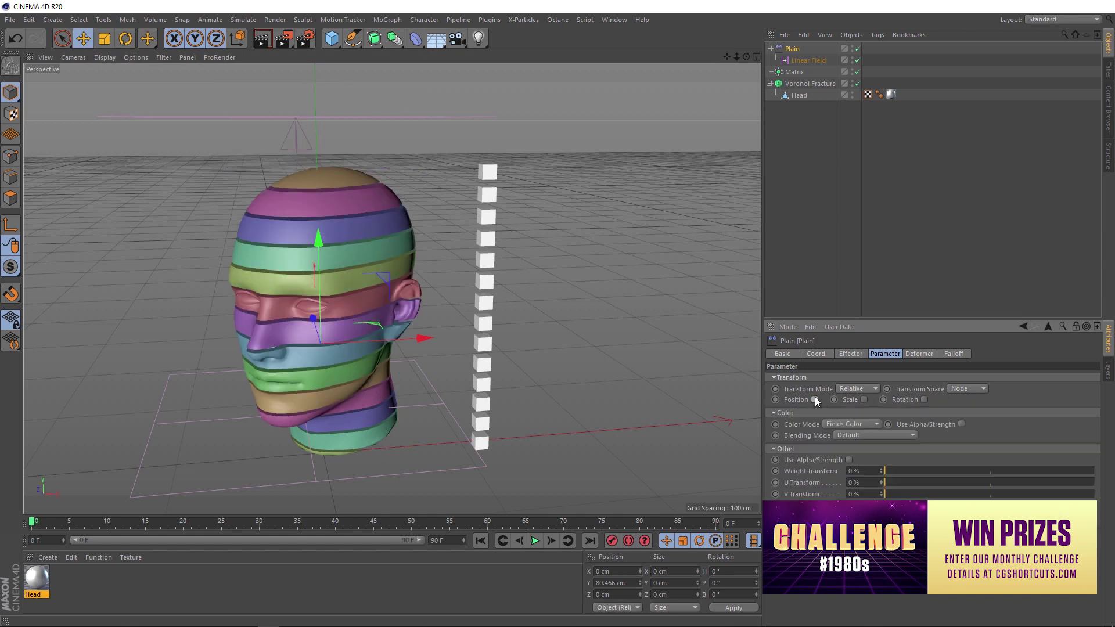
left_click(925, 399)
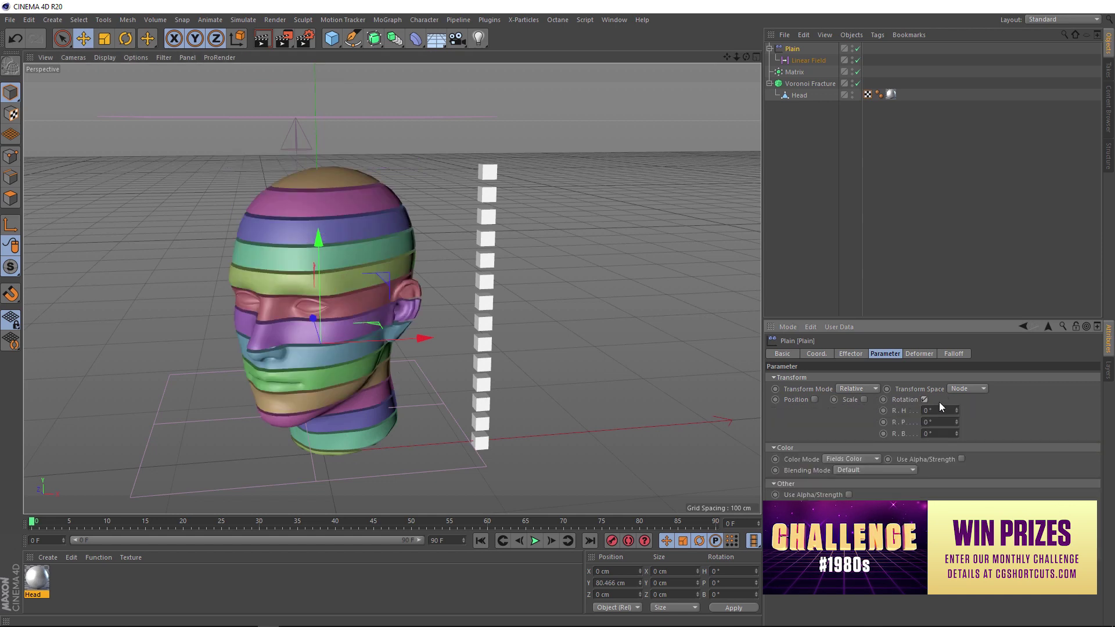
left_click_drag(956, 410, 894, 416)
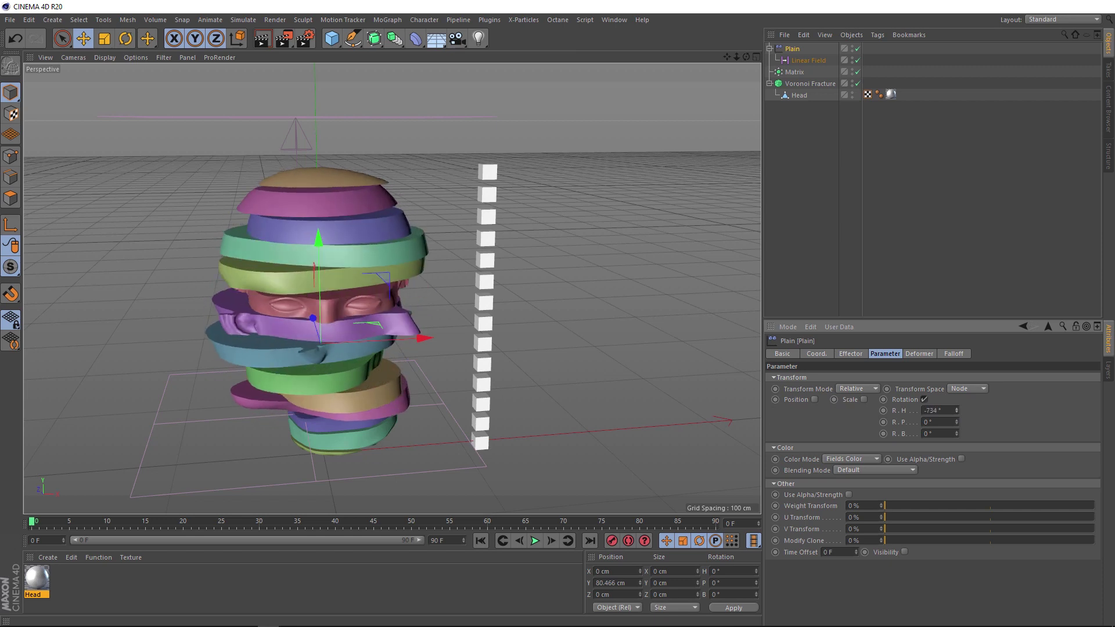
double_click(938, 409)
type("0")
key("Return")
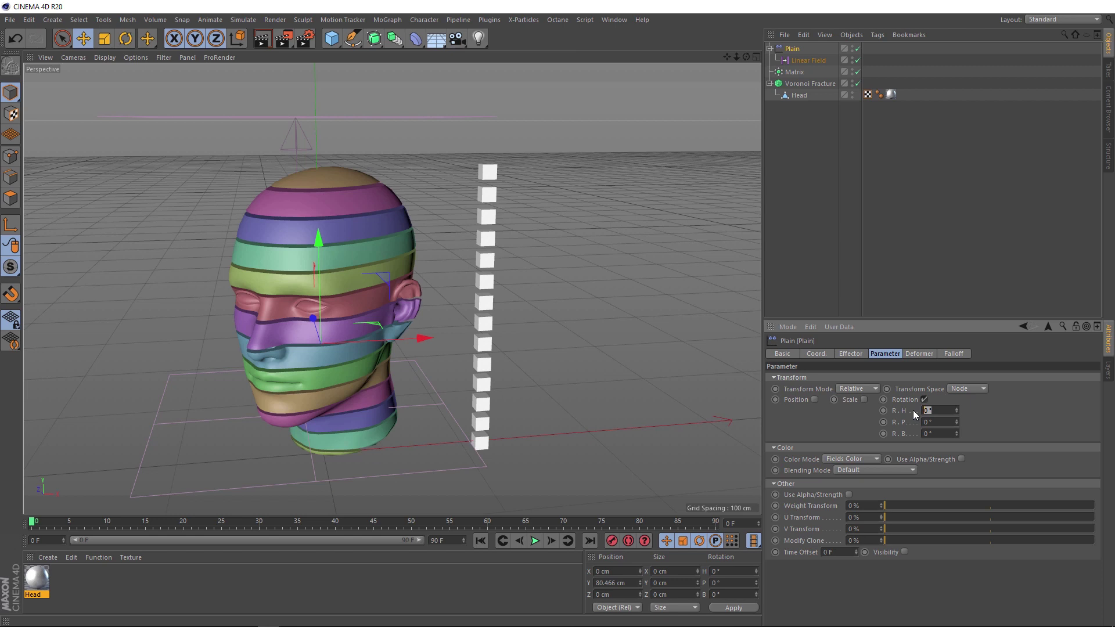
key("Return")
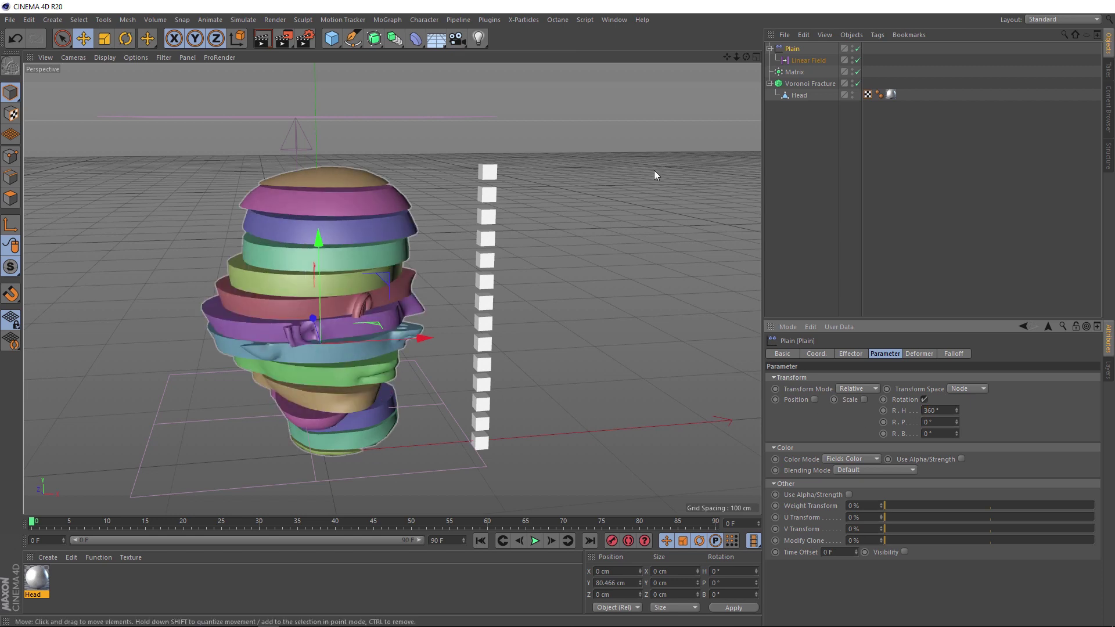
- Lower the Linear Field below the head and keyframe its P.Y at -185.826 cm on frame 0
left_click(805, 61)
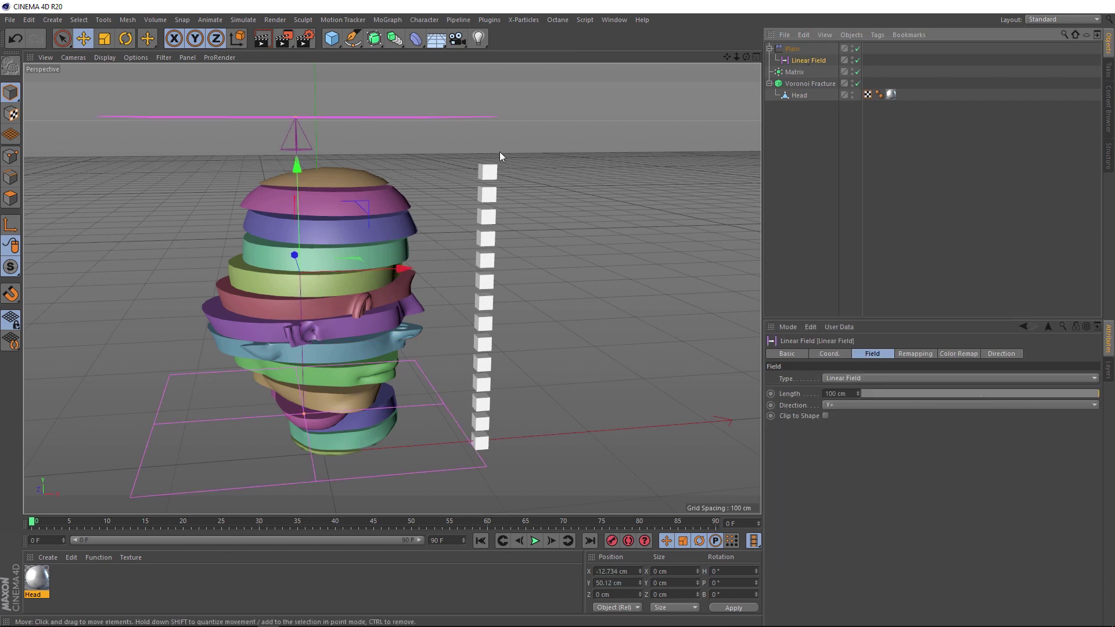
left_click_drag(298, 183, 298, 507)
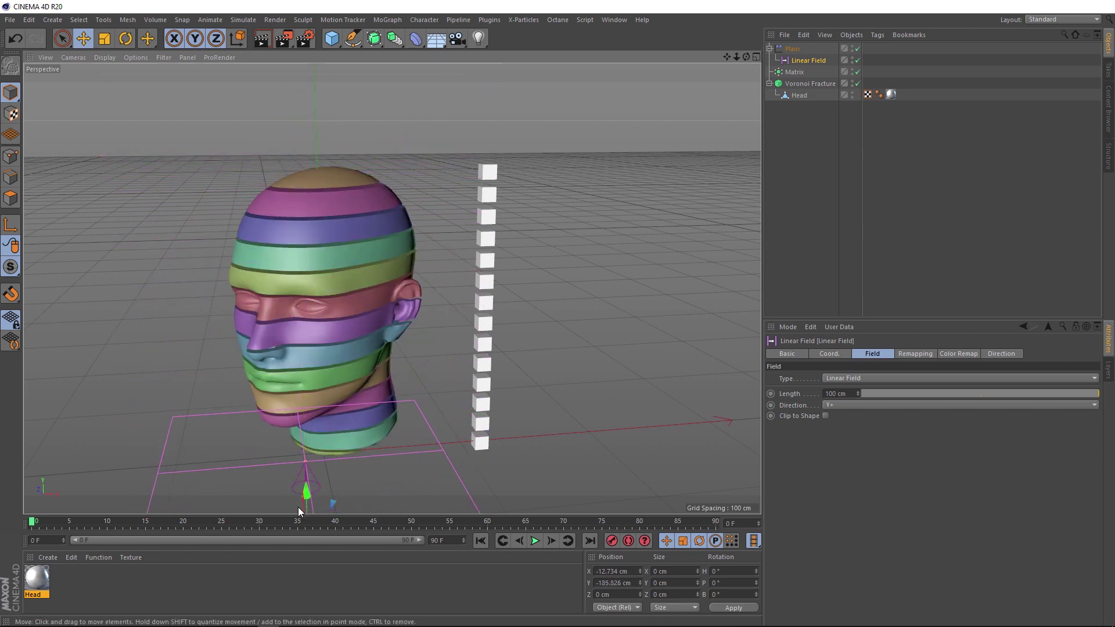
left_click(824, 352)
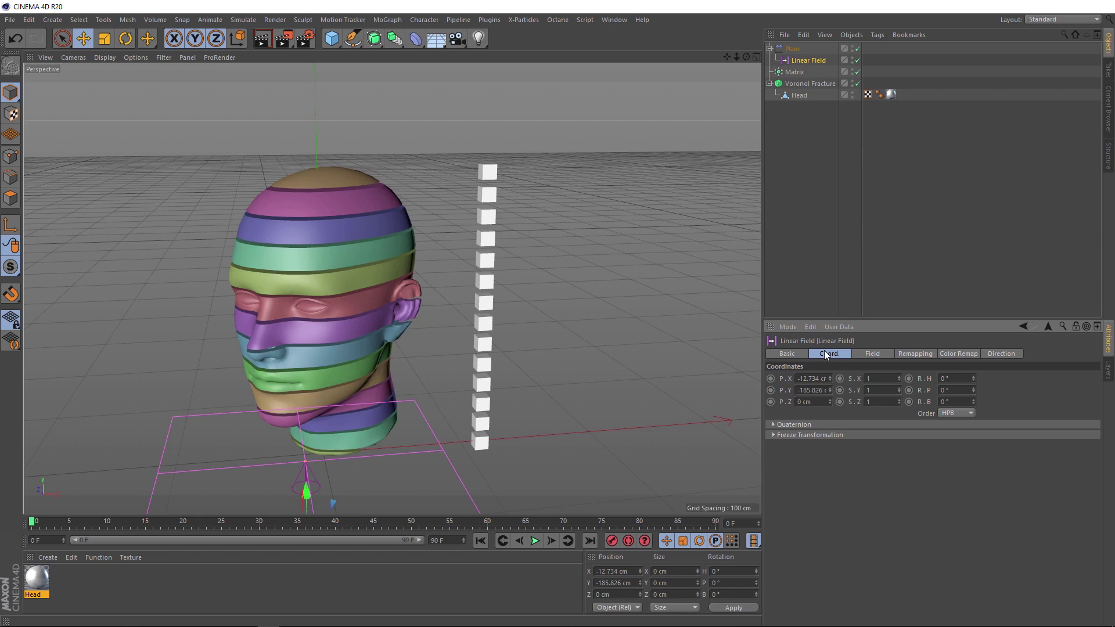
left_click(770, 390)
- Raise the field to P.Y 241.174 cm at frame 90 and keyframe it, then preview the sweep
mouse_move(71, 526)
left_mouse_down()
mouse_move(659, 525)
mouse_move(791, 507)
left_mouse_up()
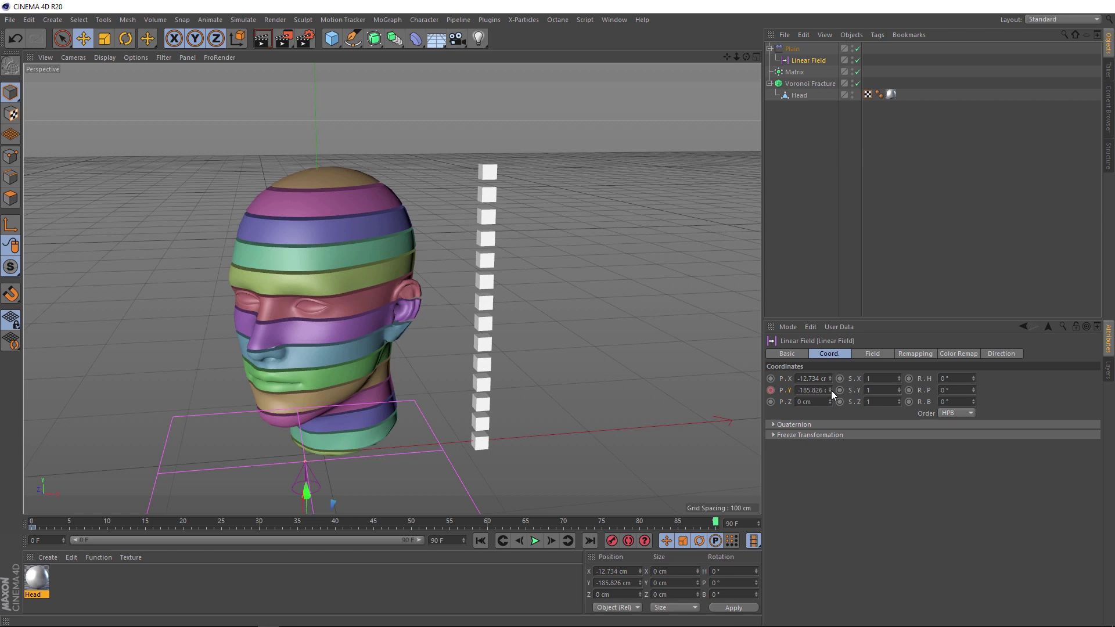
left_click_drag(828, 389, 828, 345)
left_click(770, 390)
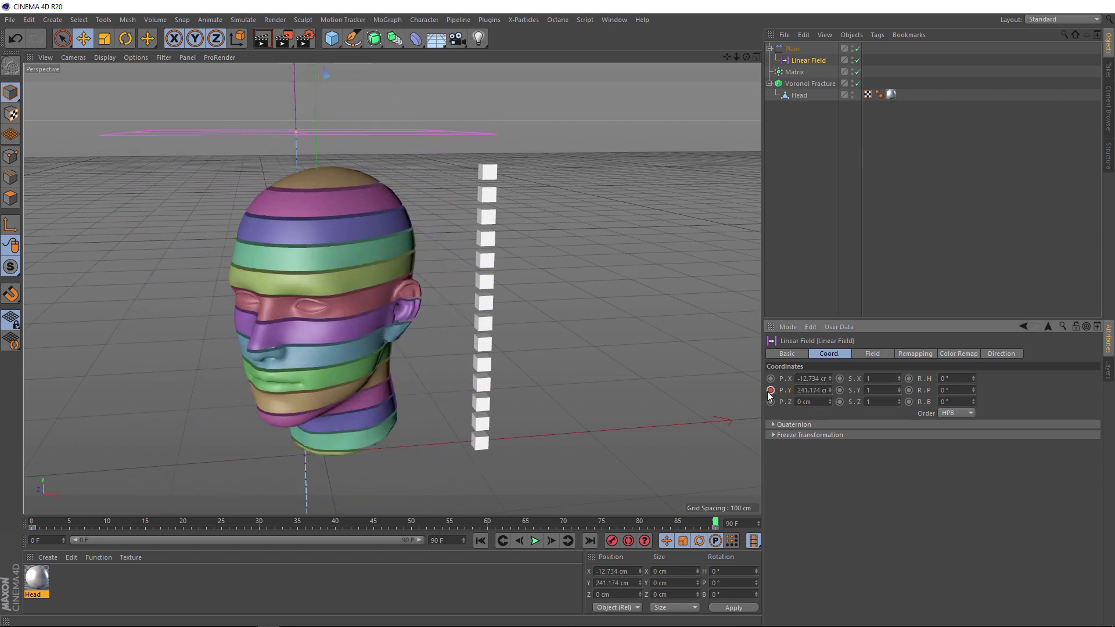
left_click(482, 541)
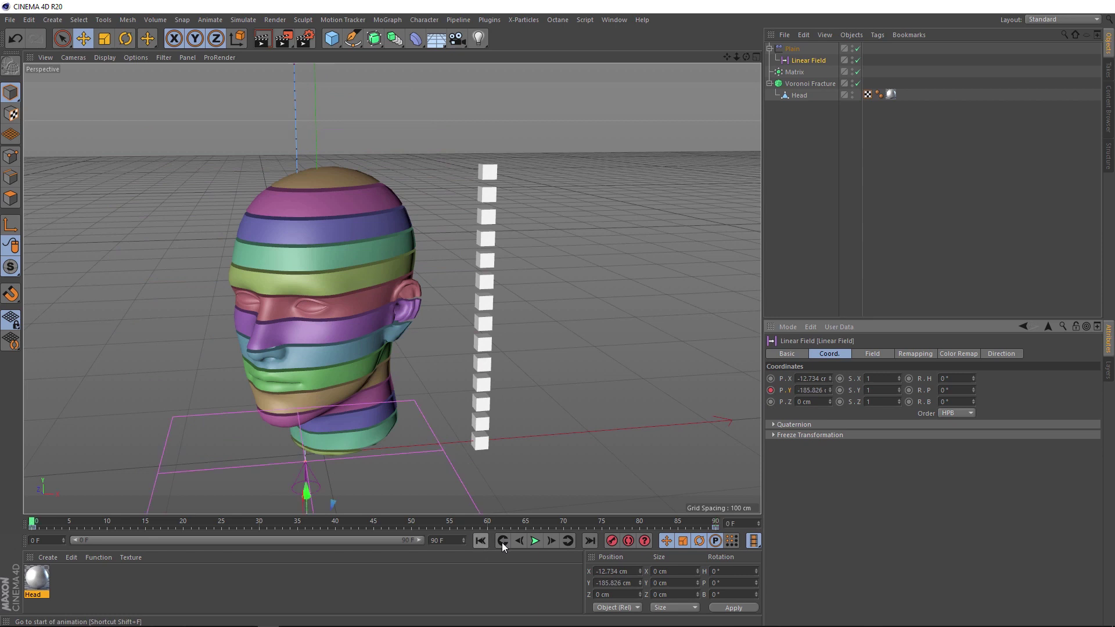
left_click(531, 541)
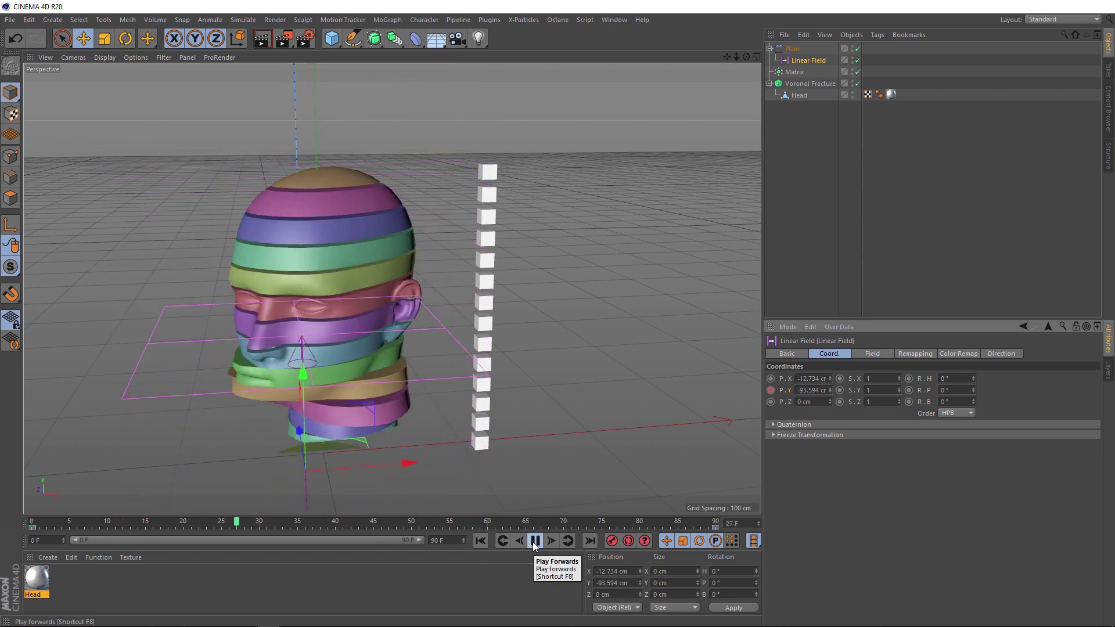
left_click(533, 541)
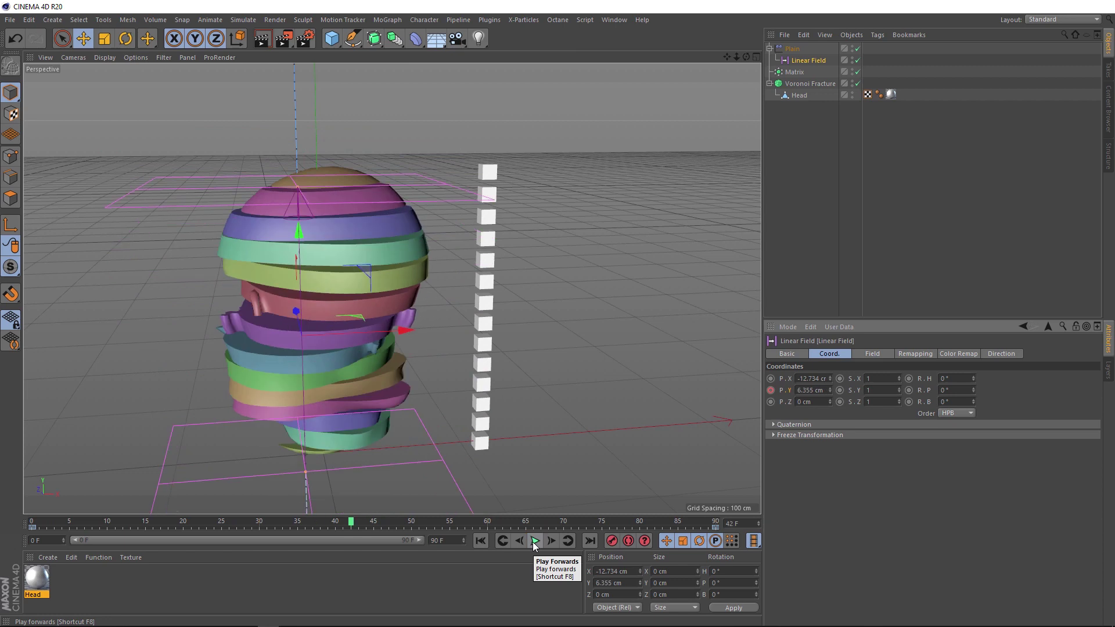
- Set the end frame to 150 and widen the timeline range to 150 F, then preview playback
left_click(480, 540)
left_click_drag(458, 541, 416, 540)
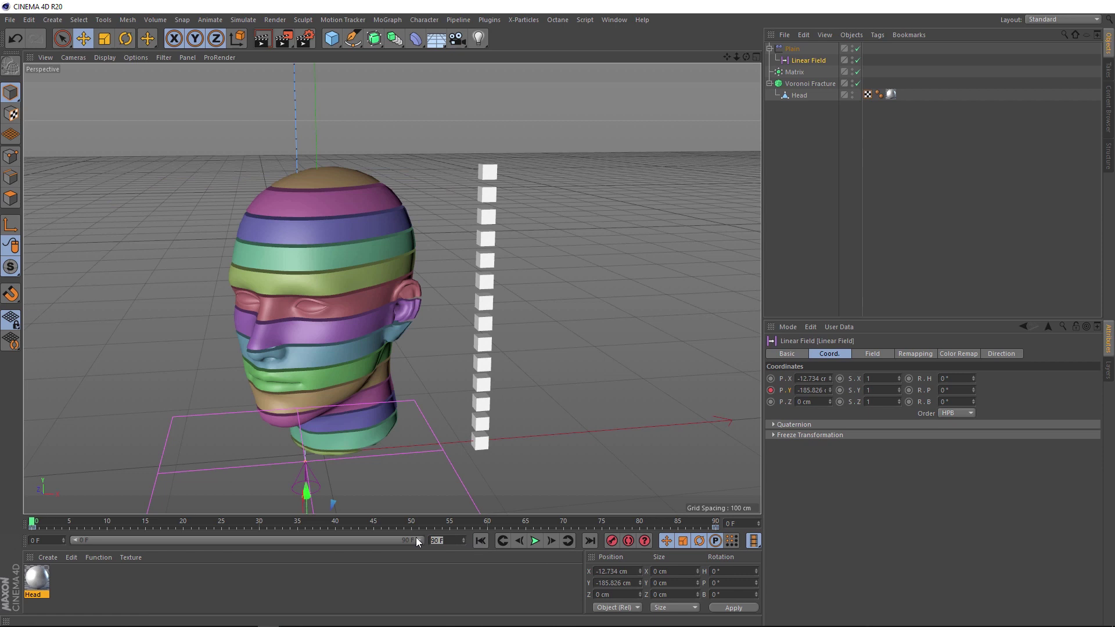
type("150")
key("Return")
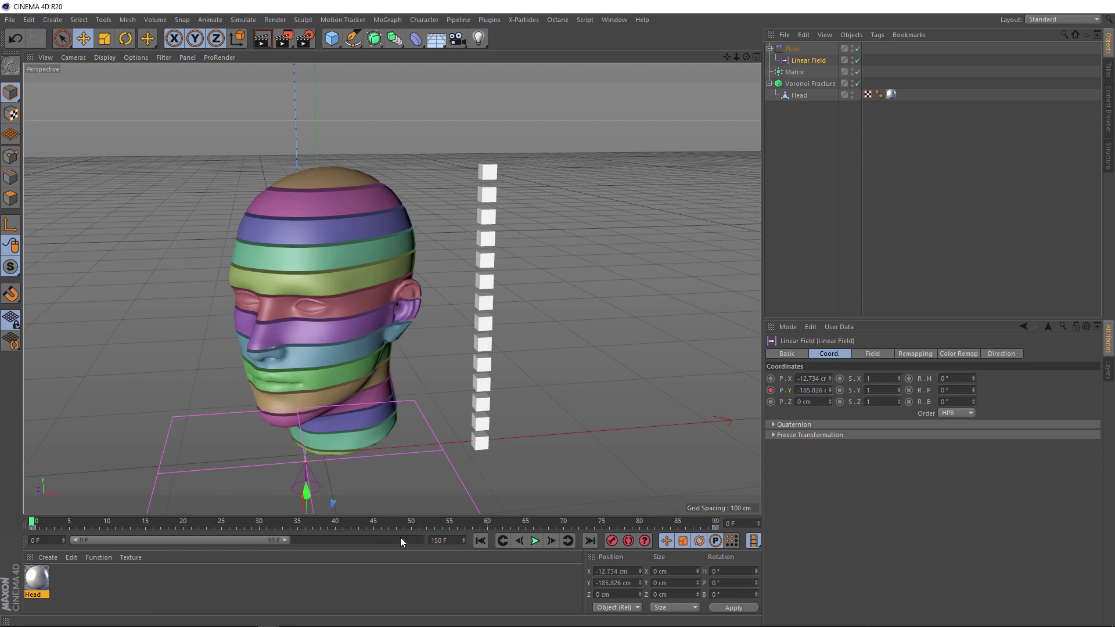
left_click_drag(287, 540, 419, 540)
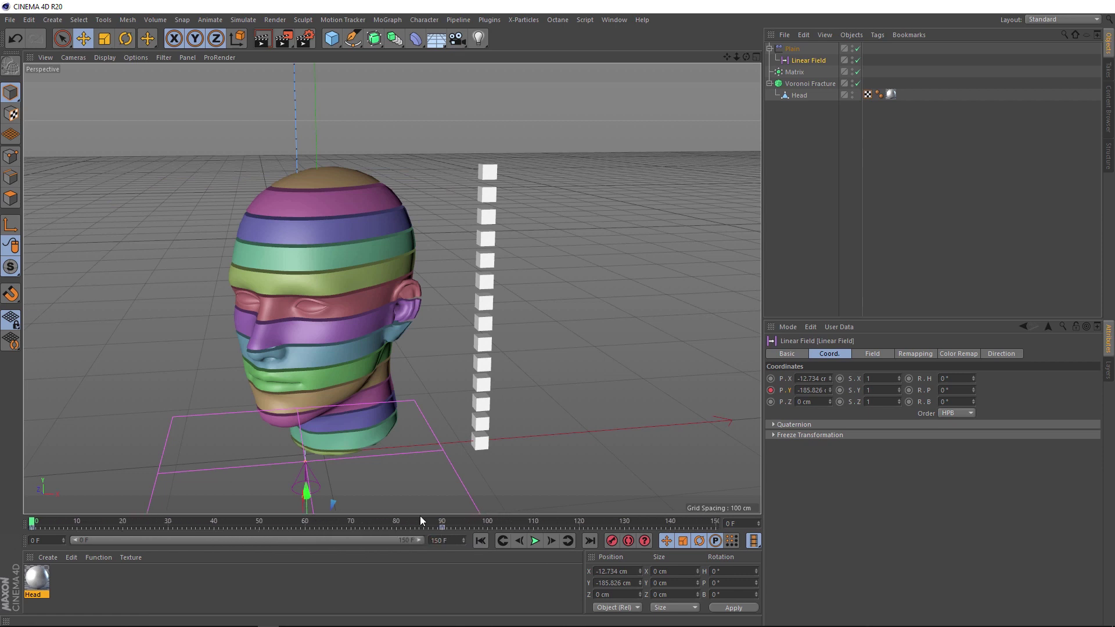
left_click(535, 541)
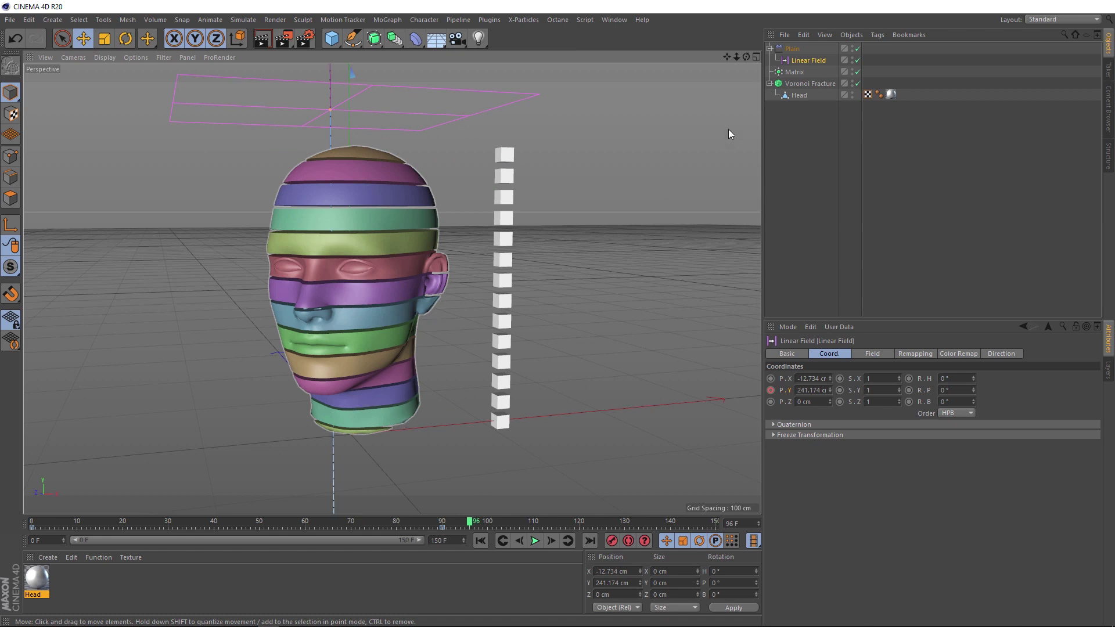
- Add a Delay modifier layer to Plain's Falloff above the Linear Field, then replay from frame 0
left_click(793, 49)
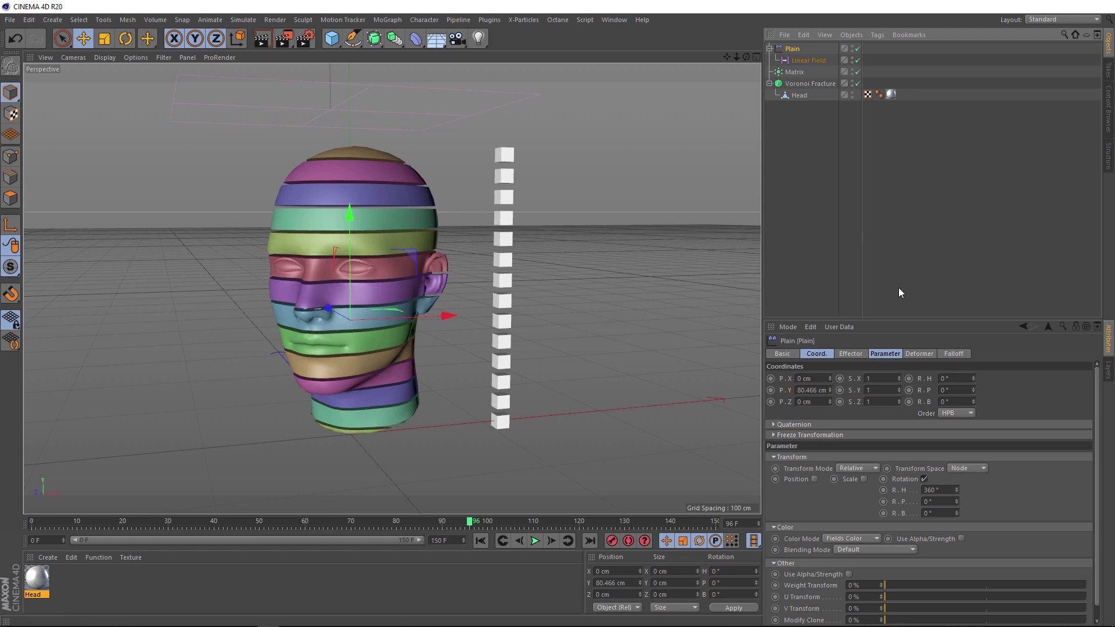
left_click(958, 355)
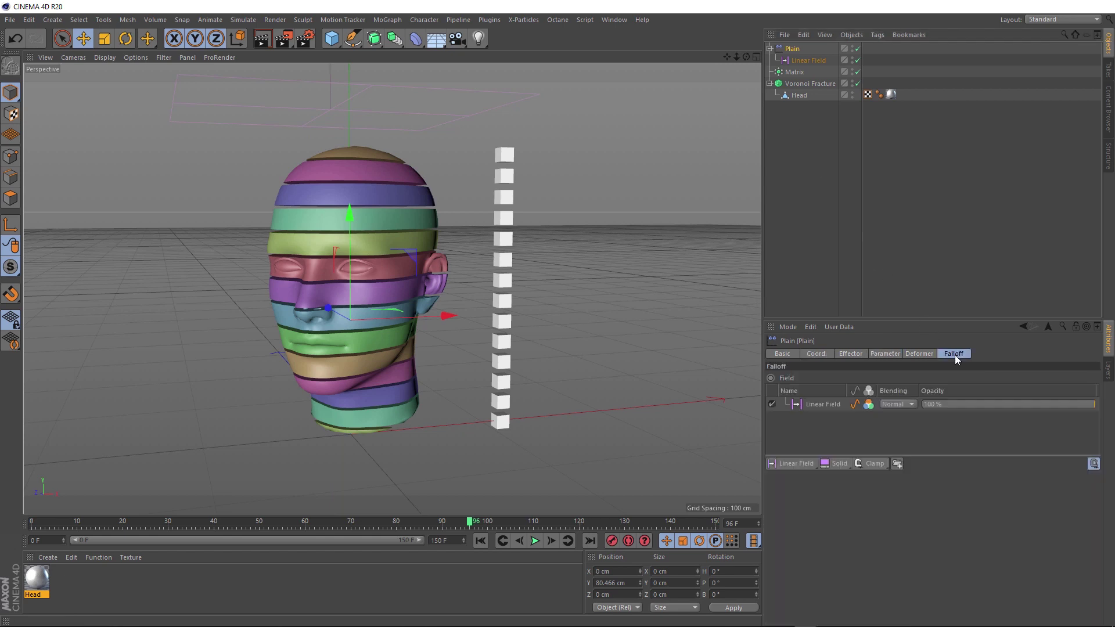
left_click(872, 462)
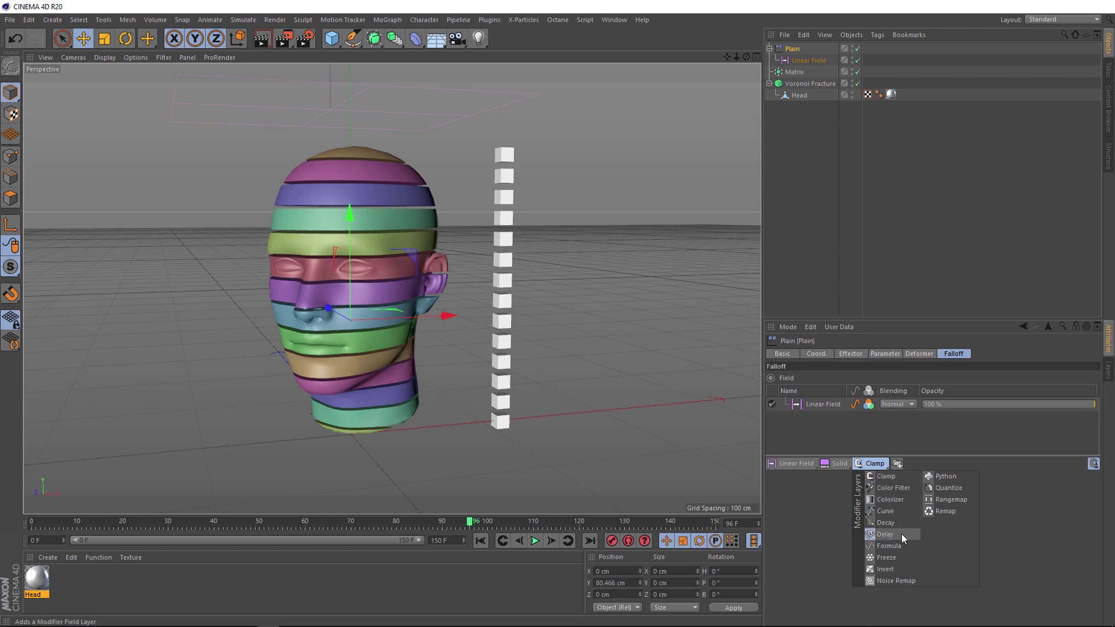
left_click(885, 534)
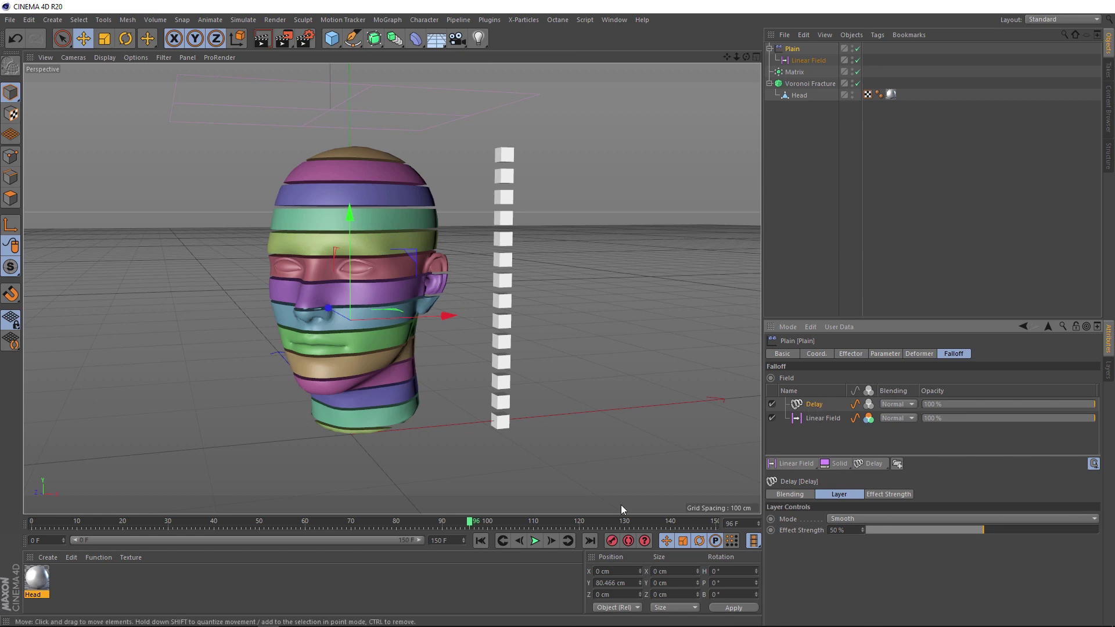
left_click(481, 540)
left_click(535, 540)
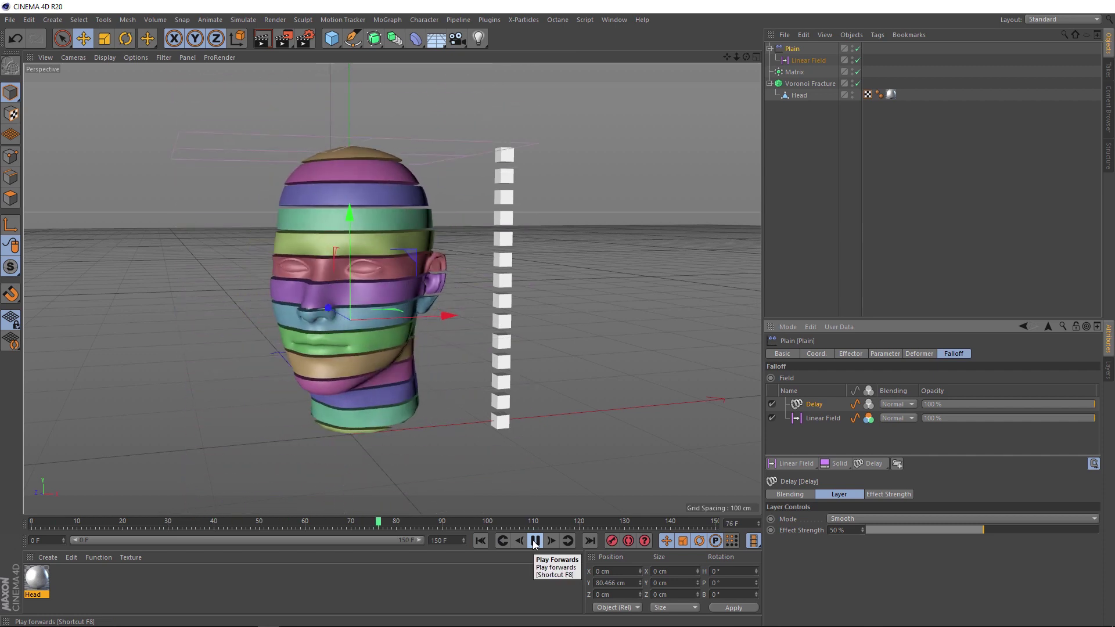
left_click(535, 540)
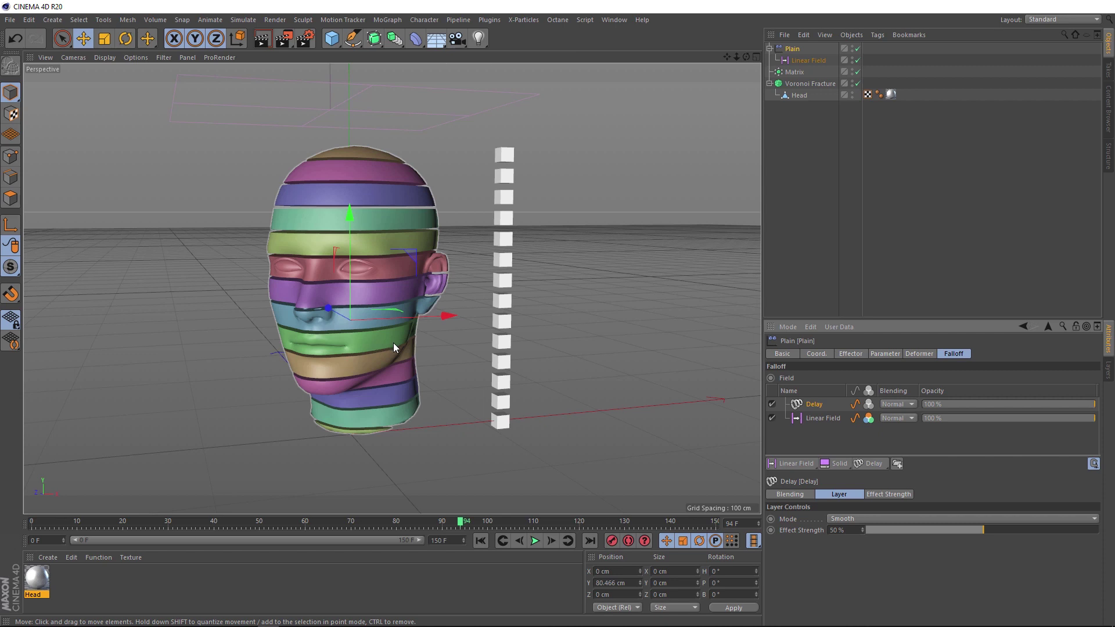
- Switch the Delay layer's Mode to Spring and replay the animation from the first frame
left_click(869, 516)
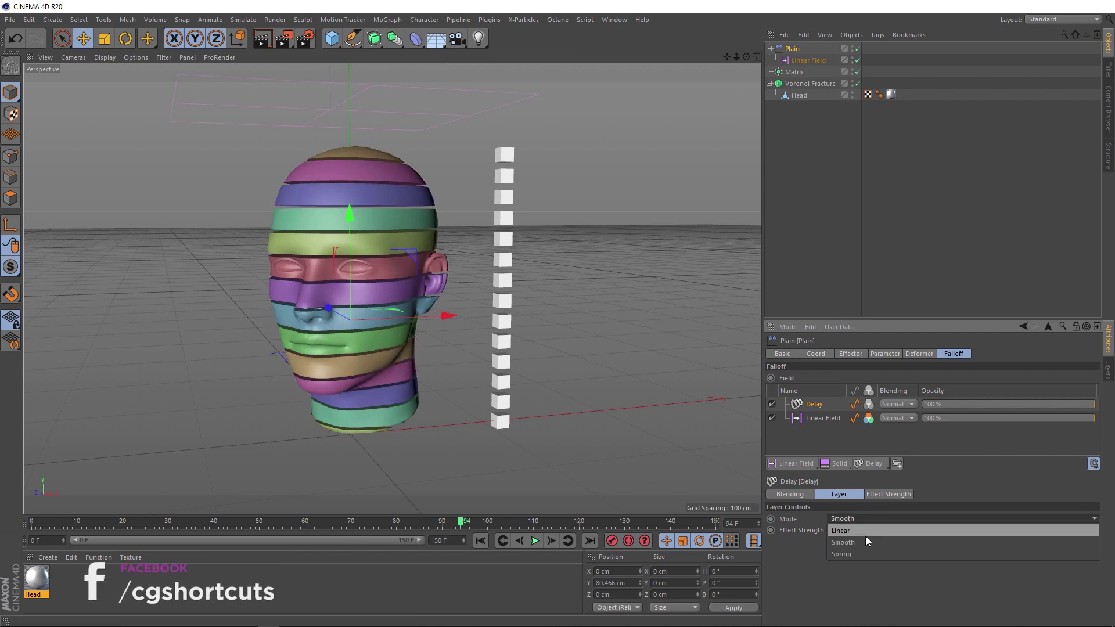
left_click(863, 552)
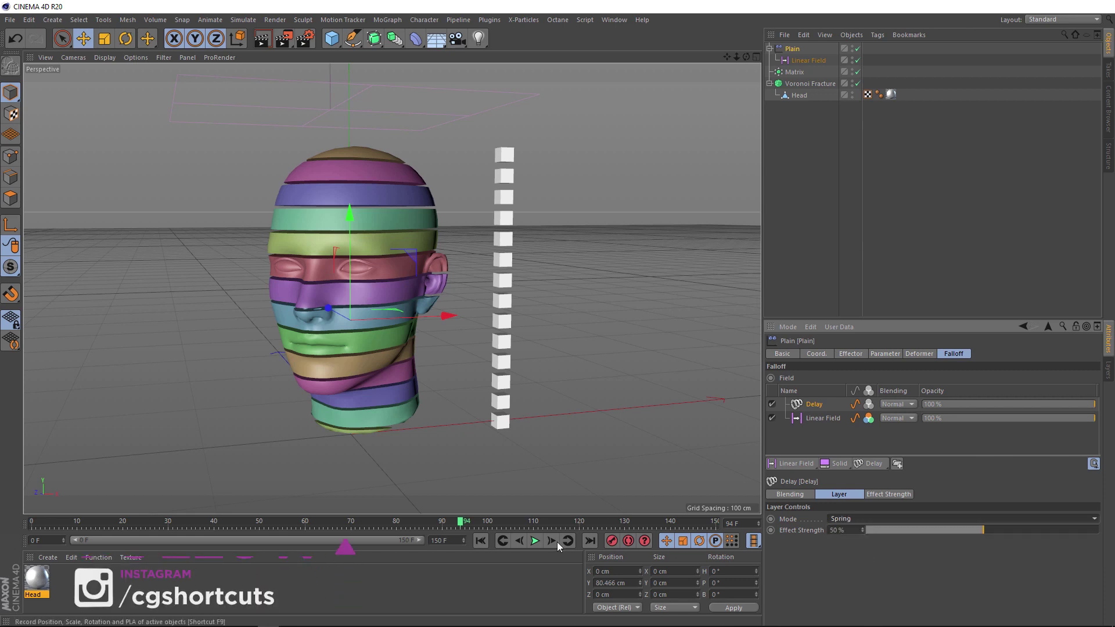
left_click(480, 541)
left_click(535, 541)
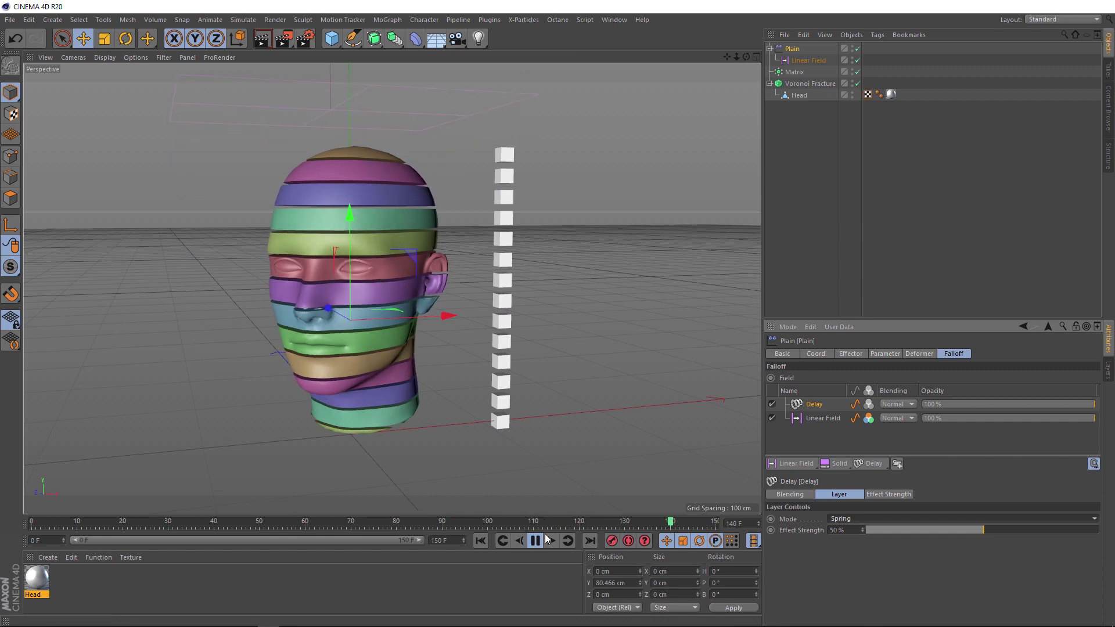
left_click(542, 543)
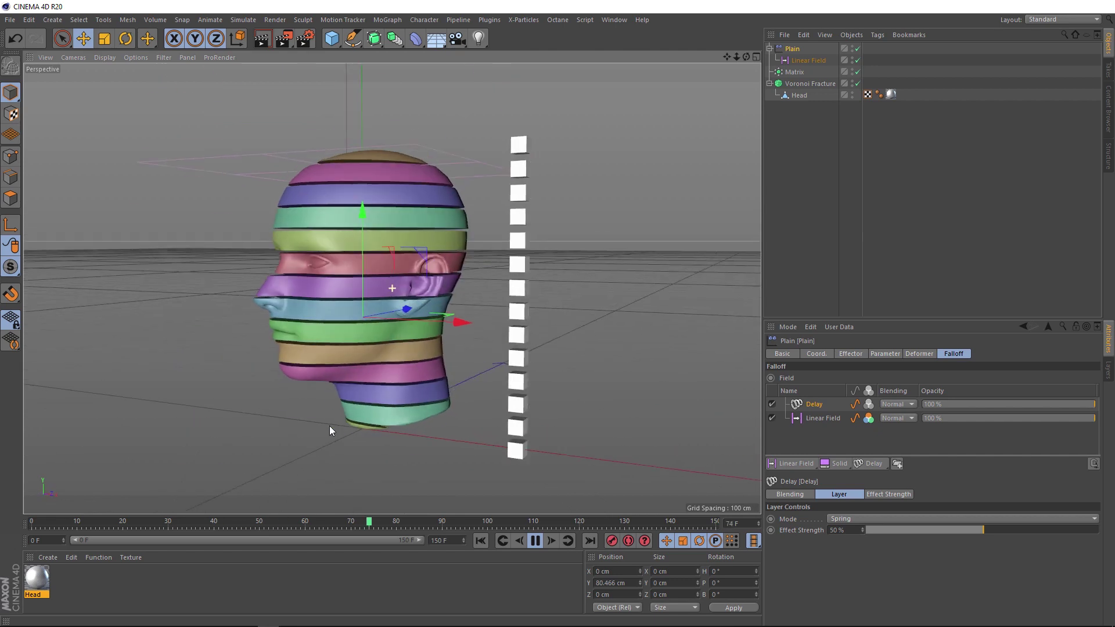
- Set the Matrix Count to 18 and slightly tighten the spacing between its cubes
left_click_drag(377, 436, 397, 436, "alt")
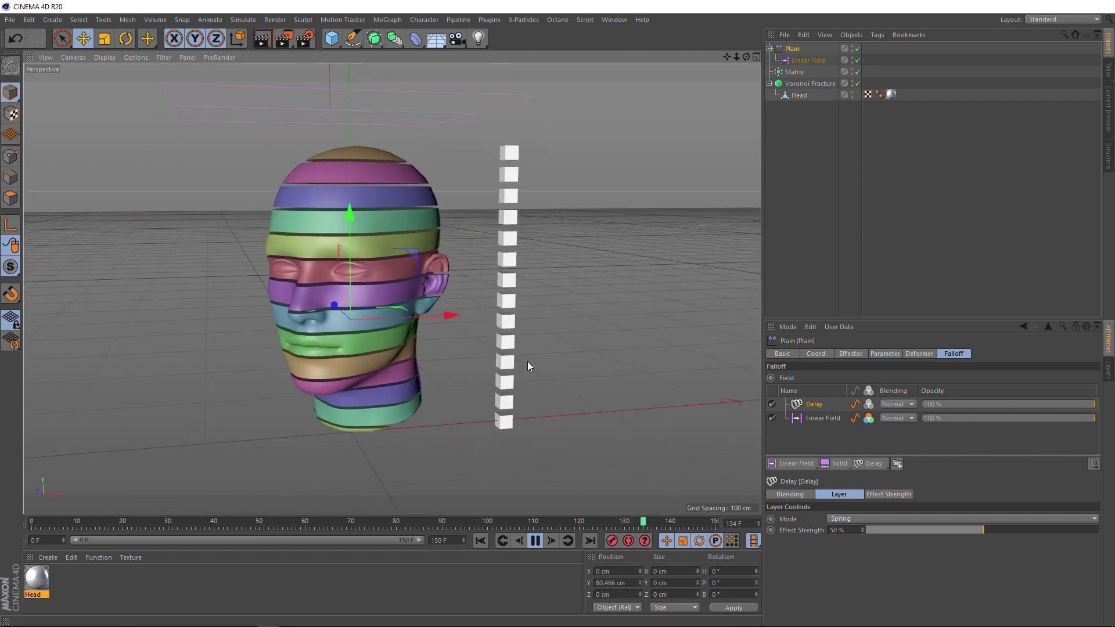
left_click(793, 72)
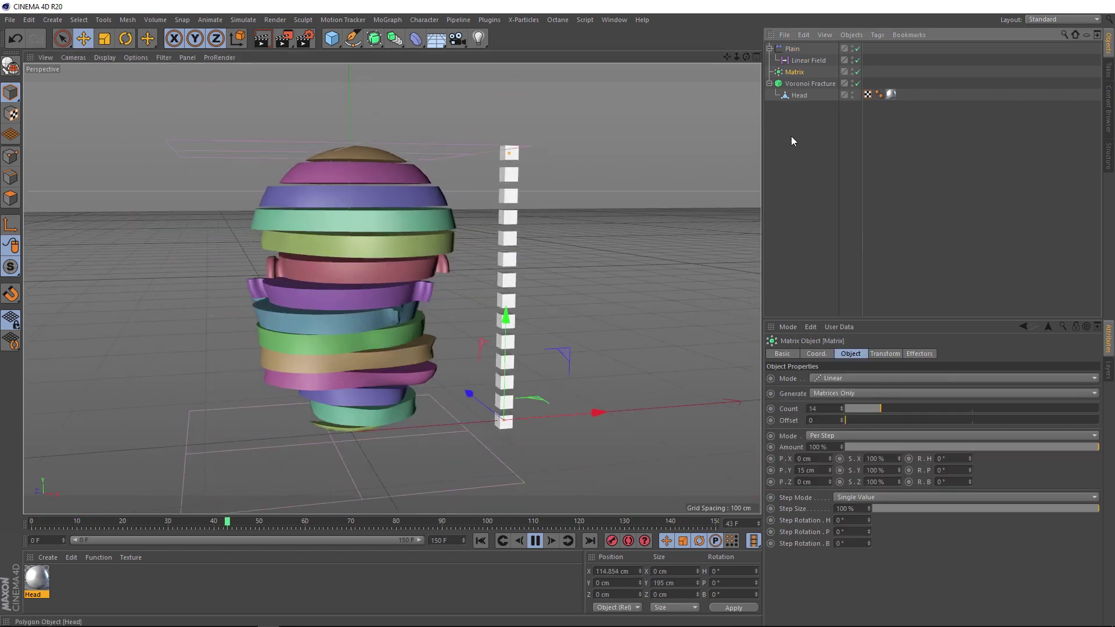
double_click(828, 408)
type("18")
key("Return")
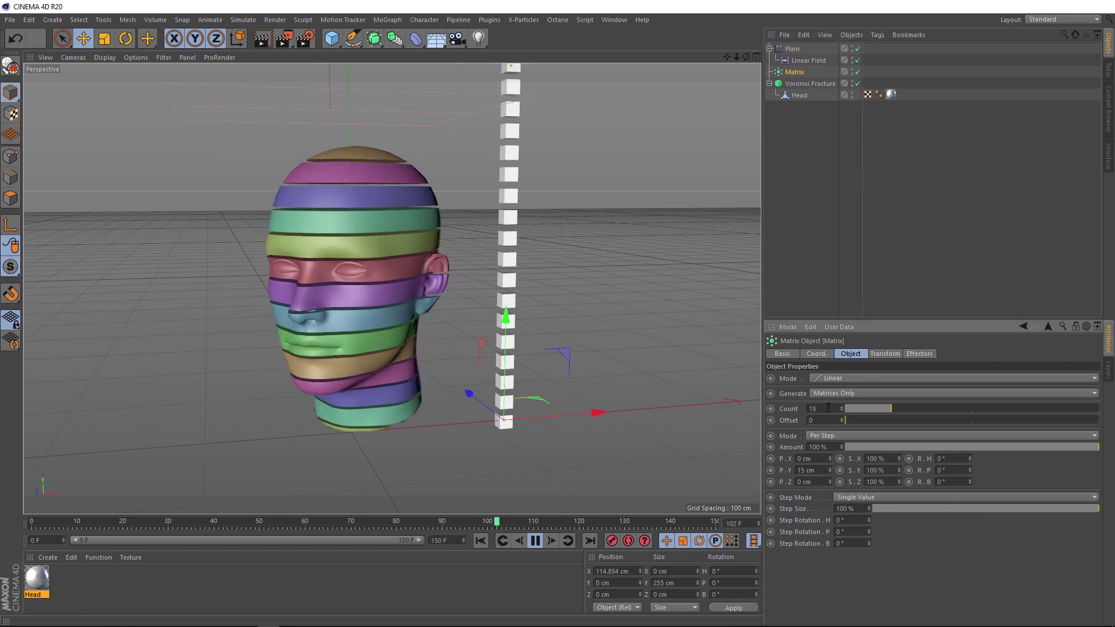
left_click_drag(832, 470, 832, 478)
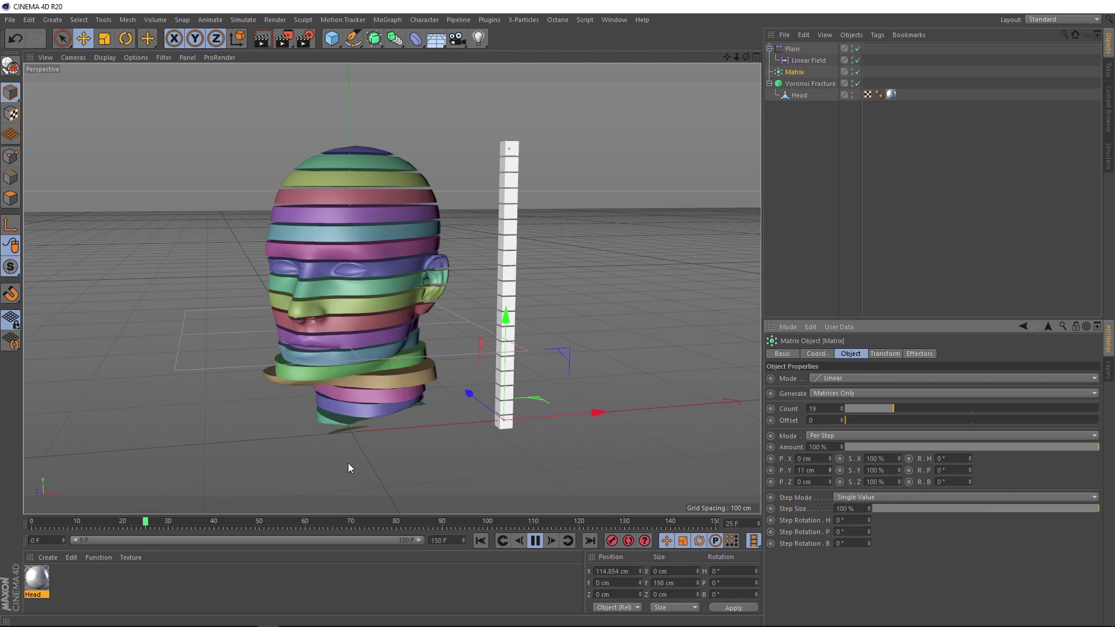
left_click_drag(214, 452, 278, 441, "alt")
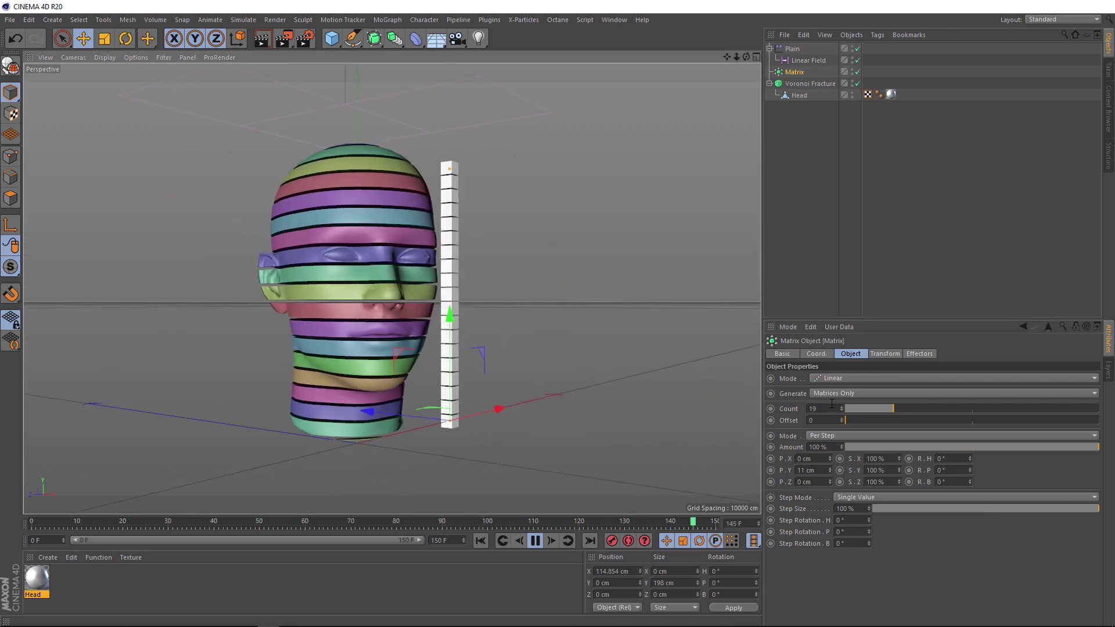
- Raise the Matrix Count to 30 and set its Y spacing to 7 cm
double_click(811, 408)
type("30")
key("Return")
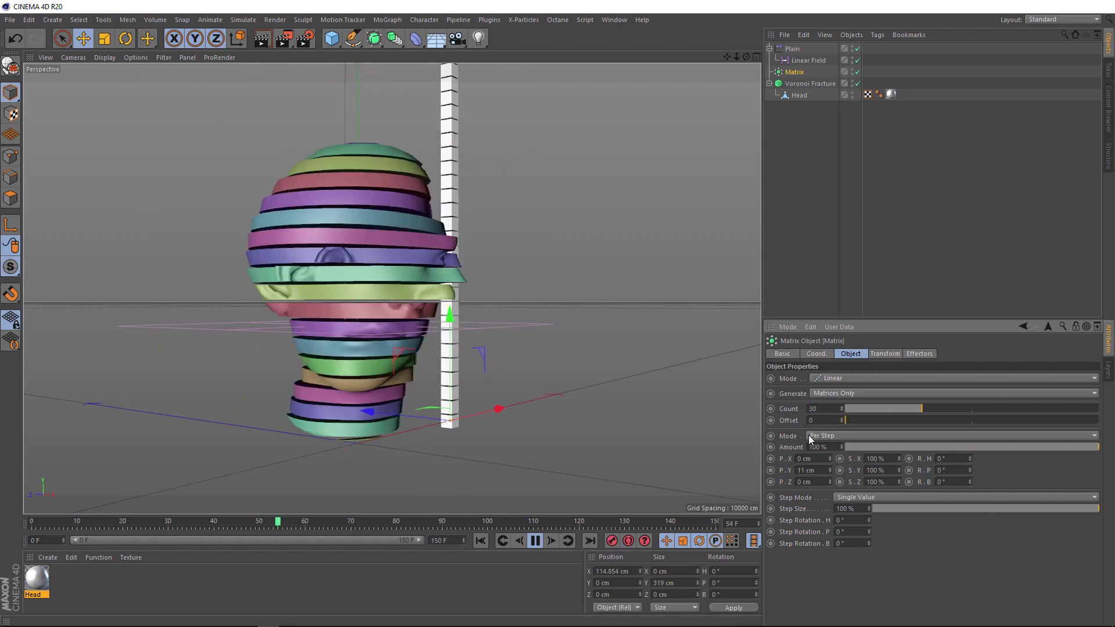
double_click(813, 470)
type("9")
key("Return")
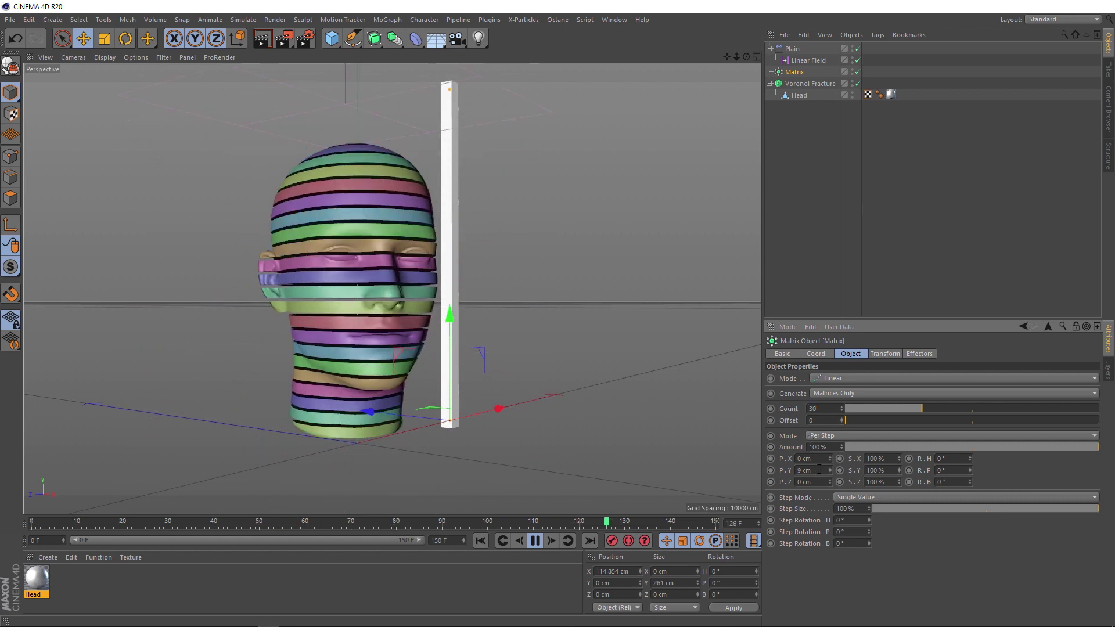
double_click(813, 470)
type("7")
key("Return")
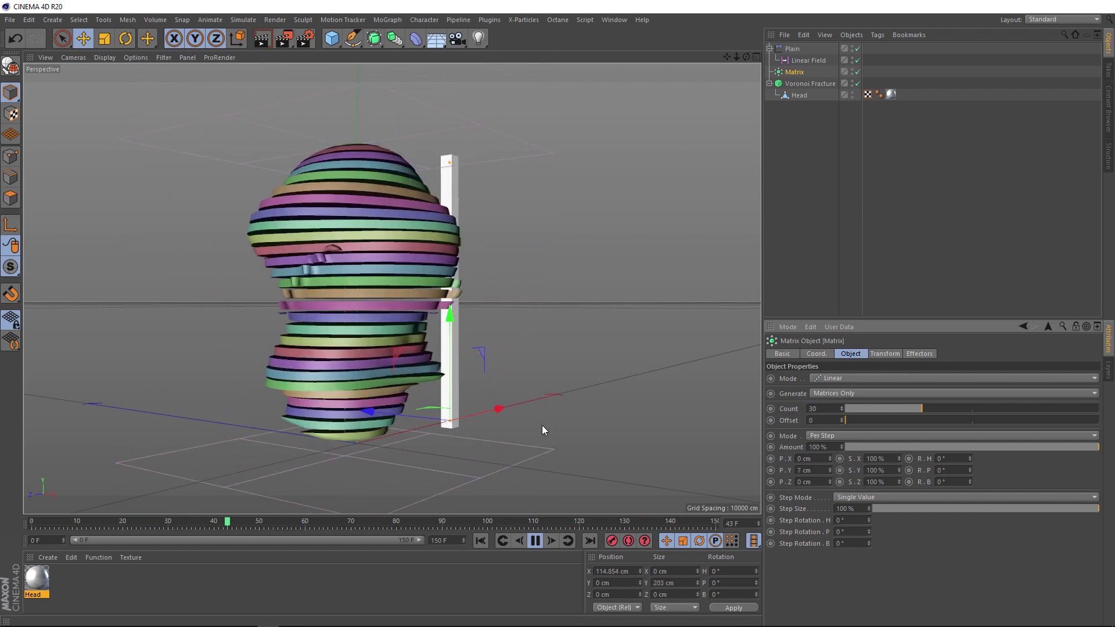
left_click_drag(541, 429, 464, 352, "alt")
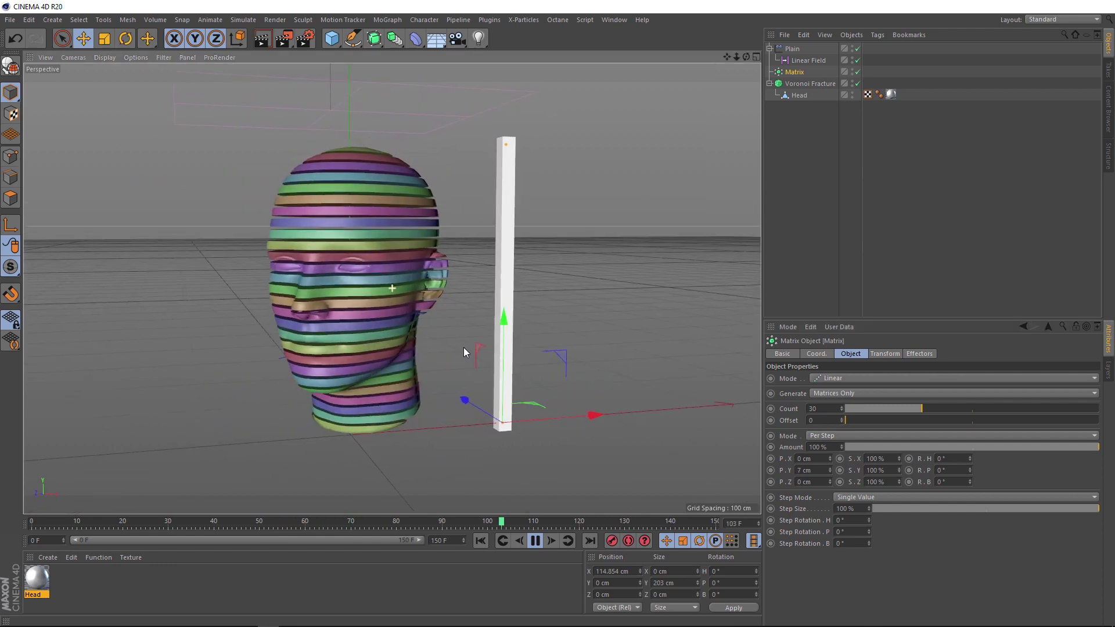